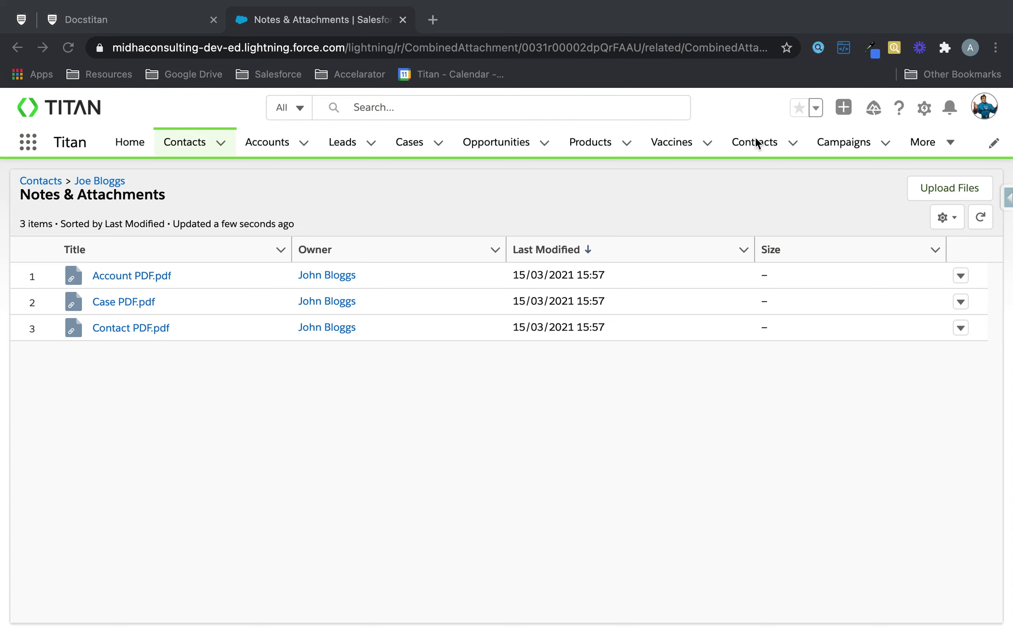
# - Switch to the Docstitan project and place a Table View element on the empty strip
pyautogui.click(121, 20)
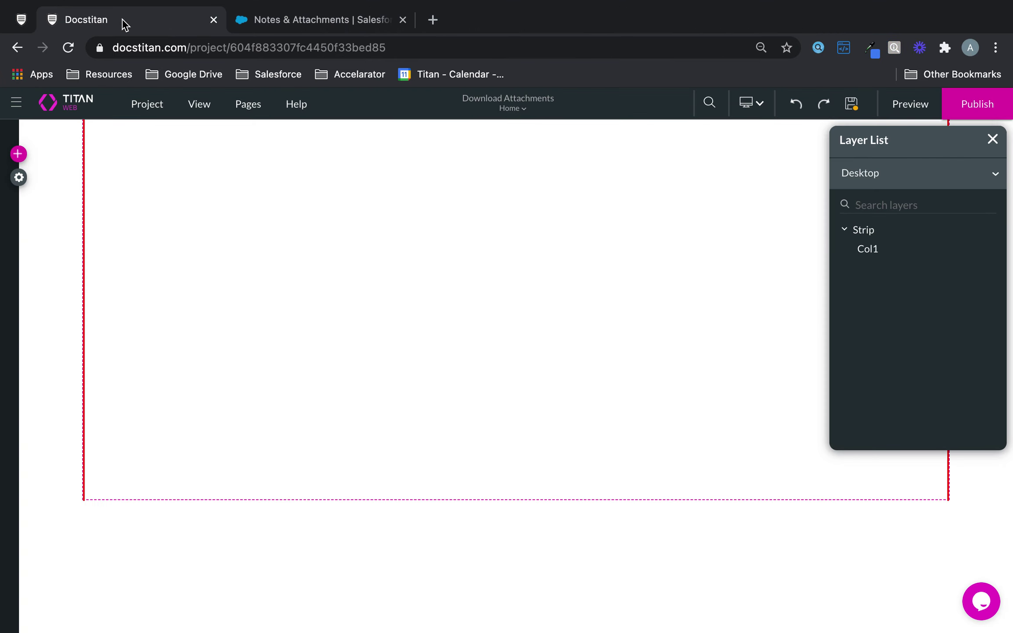
pyautogui.click(18, 154)
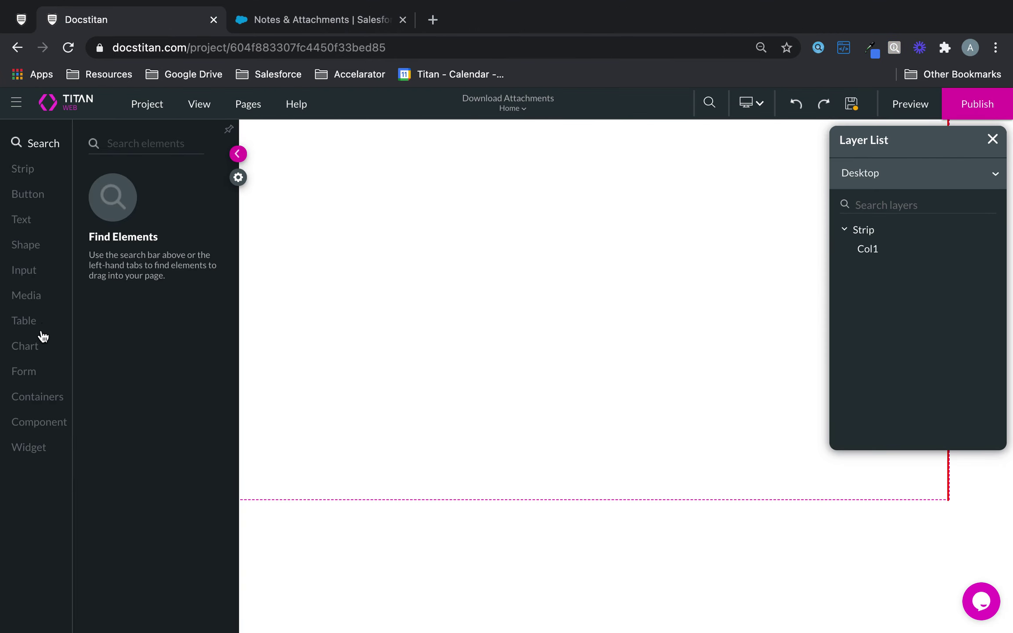
pyautogui.click(30, 320)
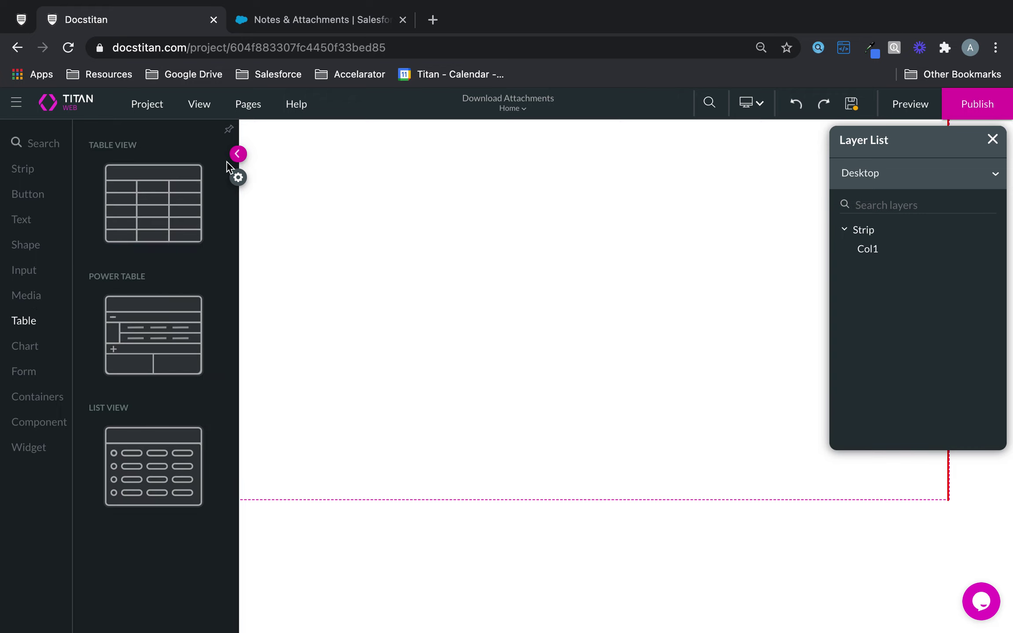
pyautogui.moveTo(158, 190); pyautogui.dragTo(484, 252)
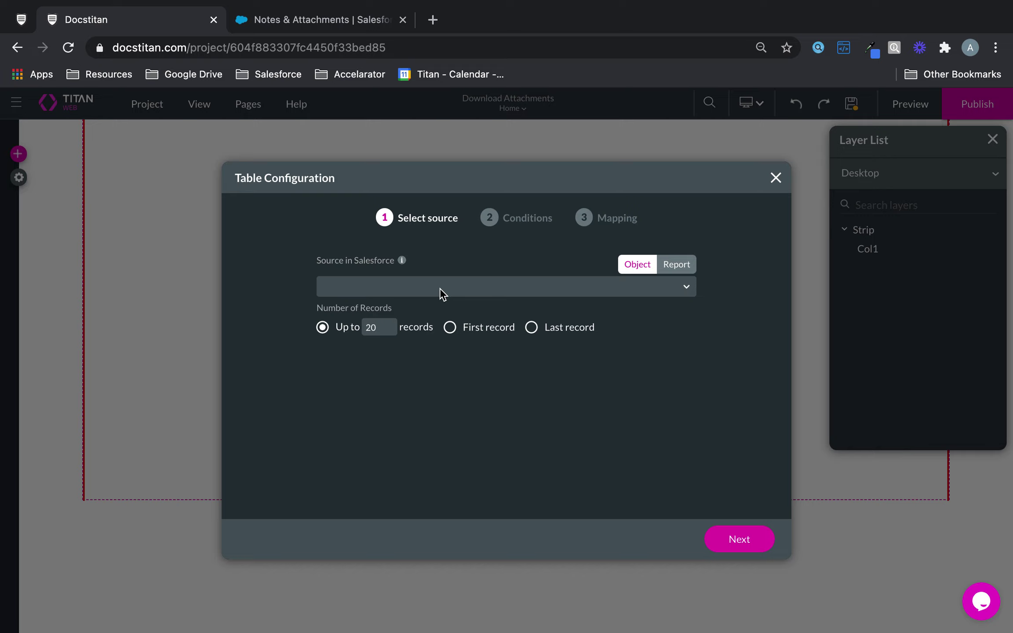
# - Set the table's Salesforce source to the Attachment object and continue to the conditions
pyautogui.click(441, 293)
pyautogui.write('attache')
pyautogui.press('BackSpace')
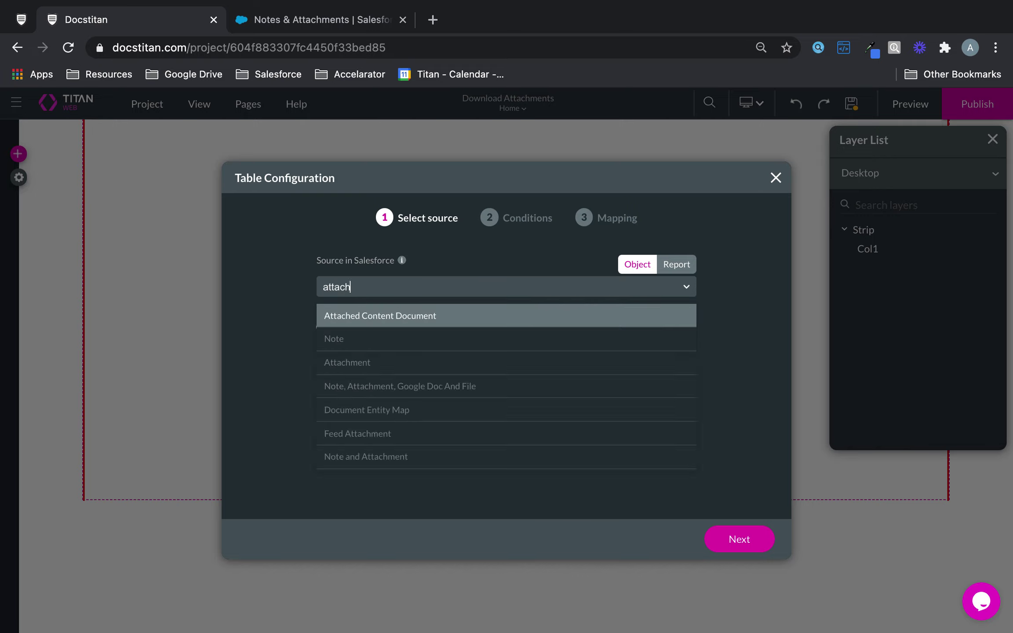
pyautogui.click(410, 366)
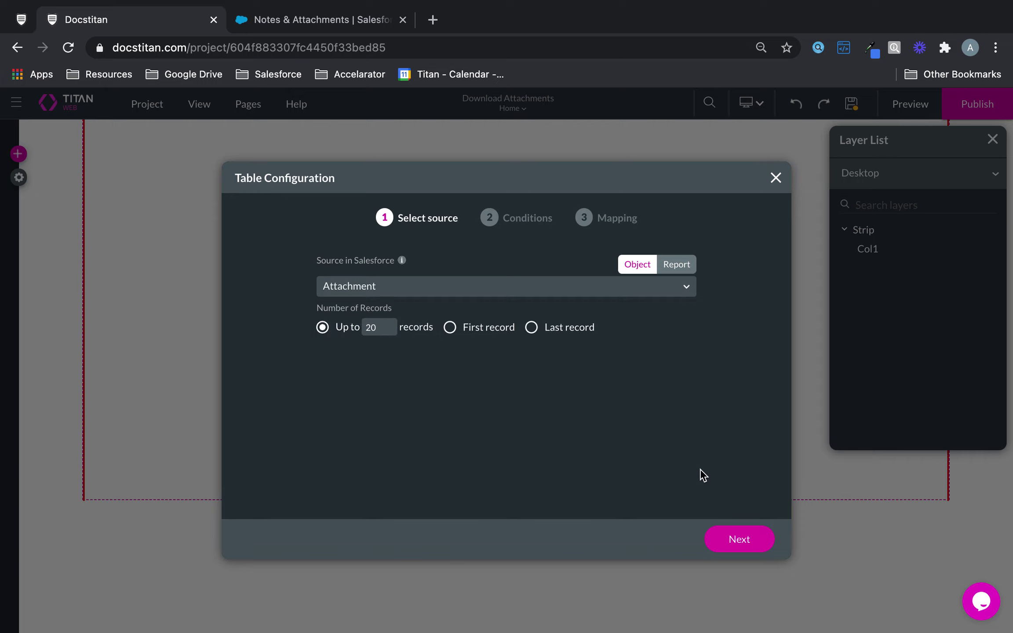
pyautogui.click(726, 526)
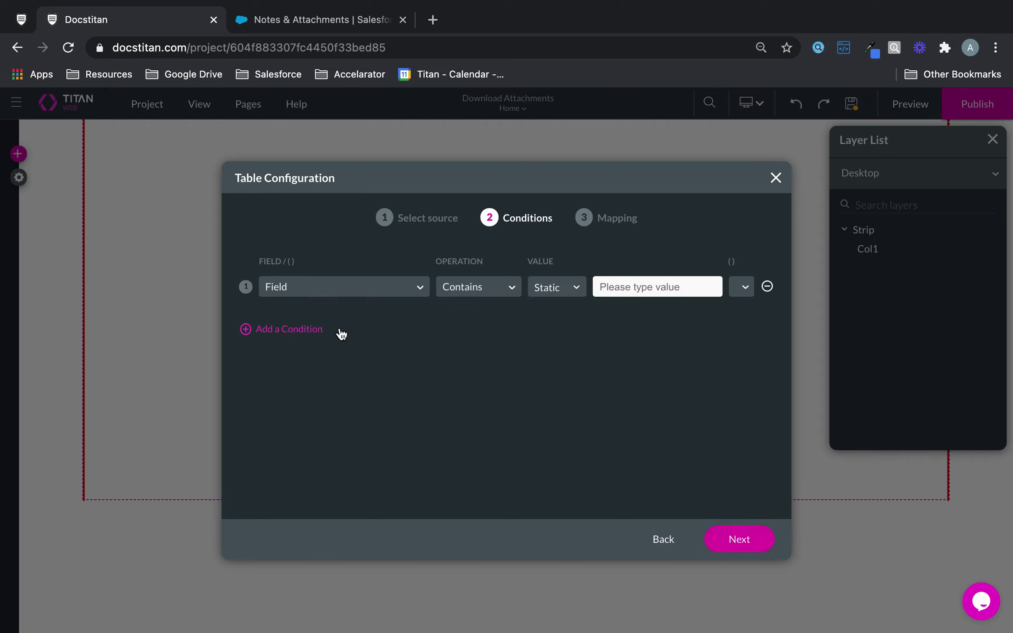
pyautogui.click(767, 287)
pyautogui.click(731, 539)
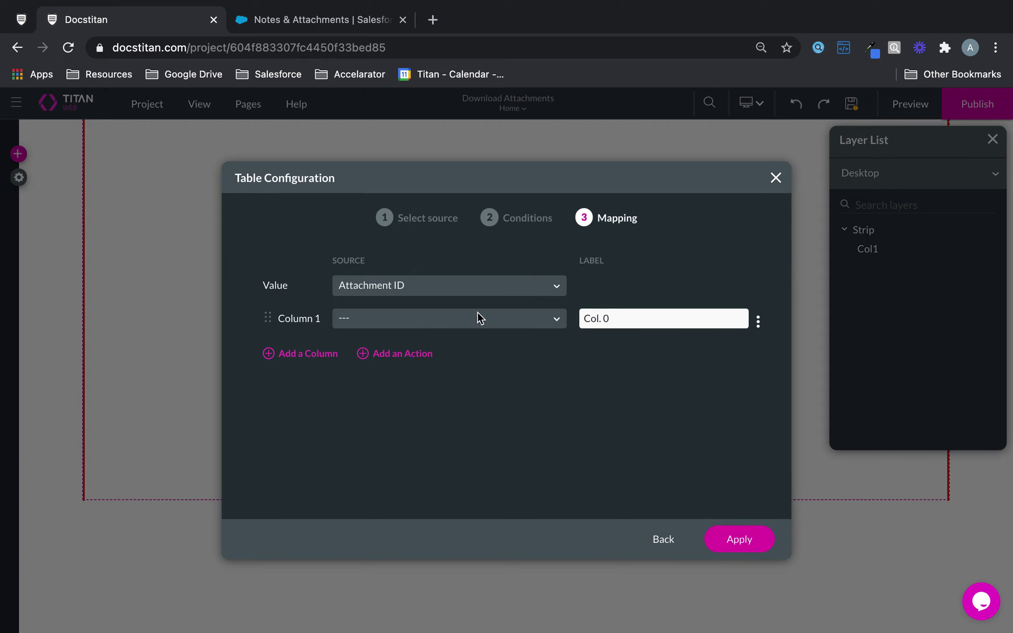
pyautogui.click(429, 319)
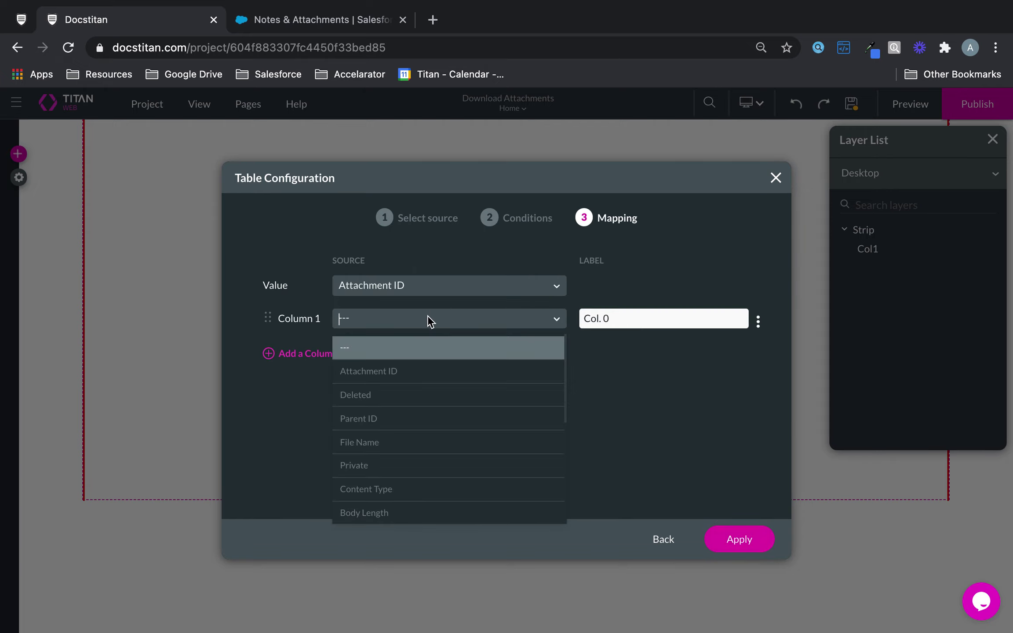
pyautogui.click(607, 400)
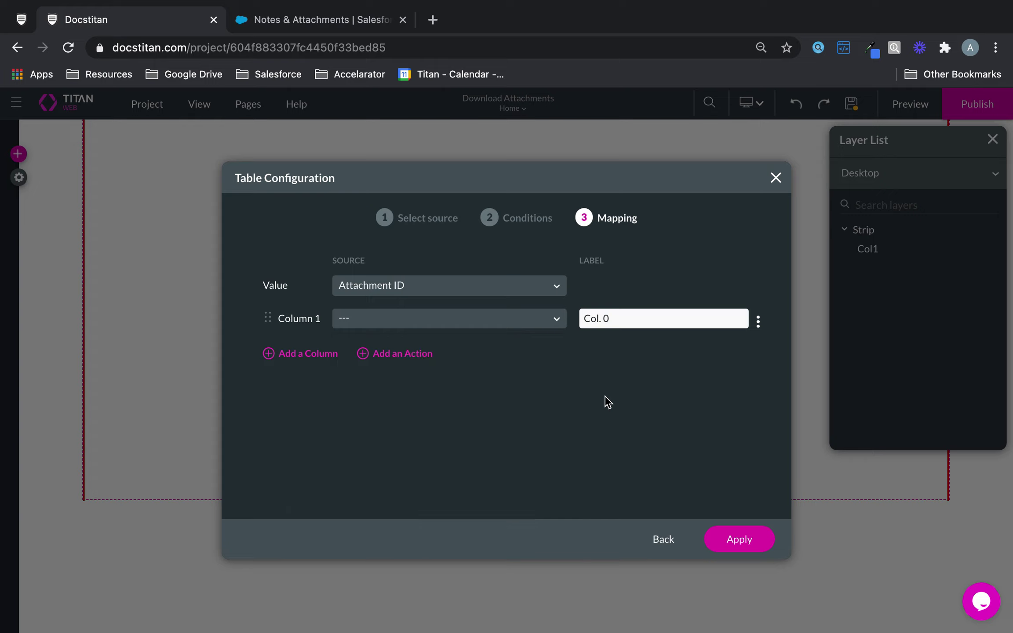
pyautogui.click(661, 538)
pyautogui.click(280, 303)
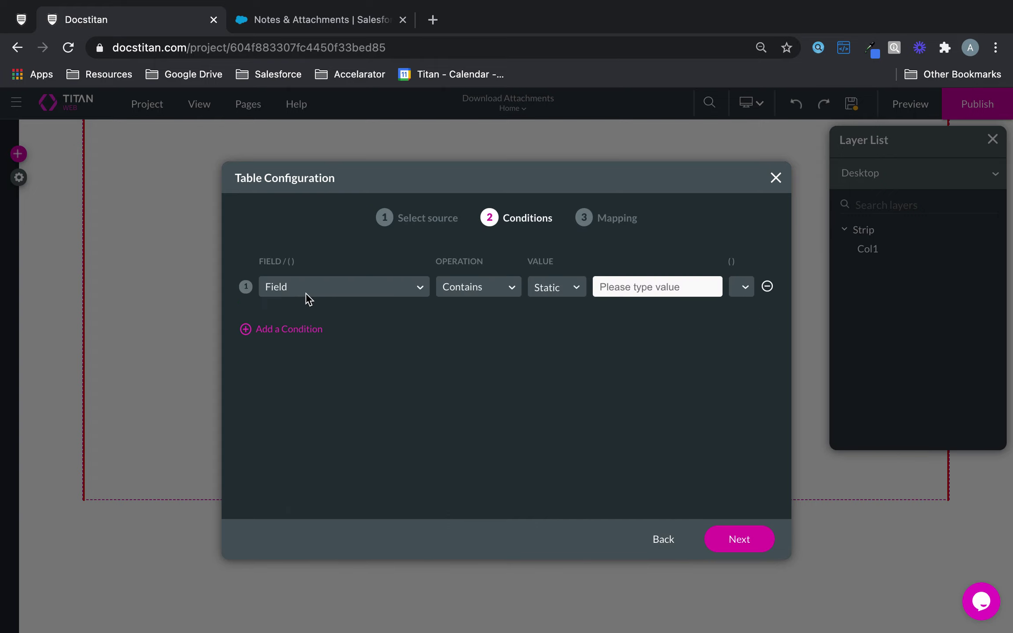
# - Set the first condition's field to Parent ID and its operation to Equals
pyautogui.click(311, 290)
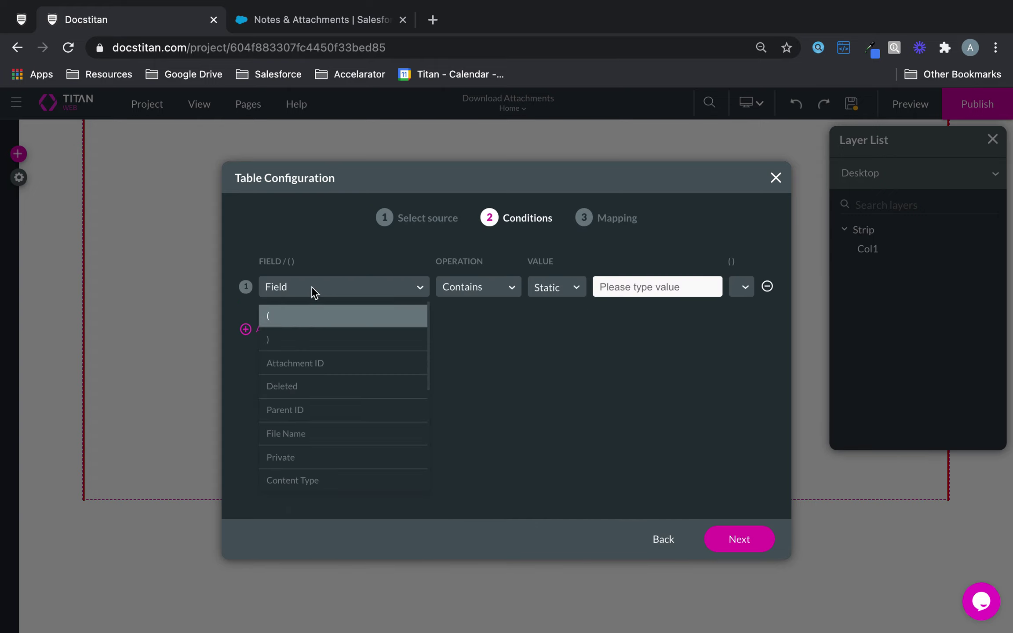
pyautogui.click(303, 413)
pyautogui.click(465, 286)
pyautogui.click(471, 345)
# - Switch to Salesforce, open the contact record that owns the attachments, and copy its record ID from the URL
pyautogui.click(323, 20)
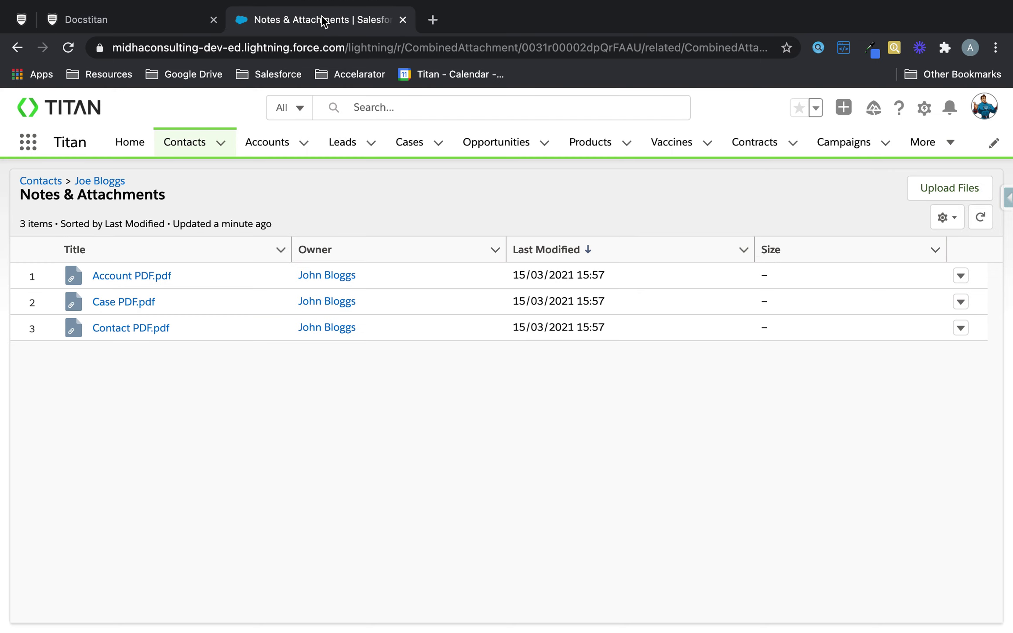
pyautogui.click(113, 181)
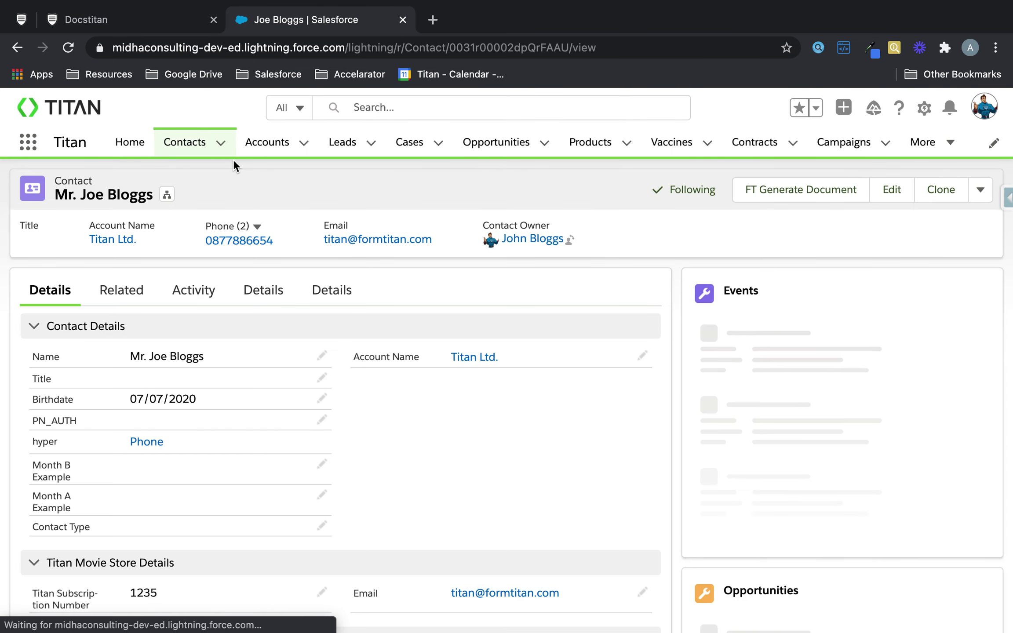
pyautogui.doubleClick(470, 47)
pyautogui.hotkey('ctrl', 'c')
# - Switch back to Docstitan, paste the contact's record ID as the condition's static value, and continue to the mapping
pyautogui.click(139, 27)
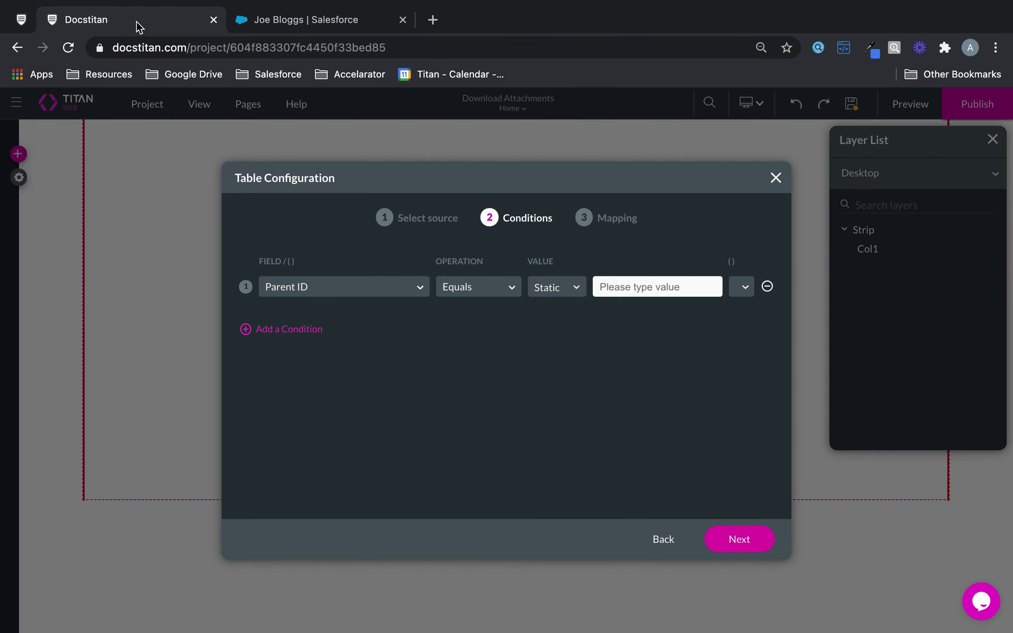
pyautogui.click(647, 277)
pyautogui.hotkey('ctrl', 'v')
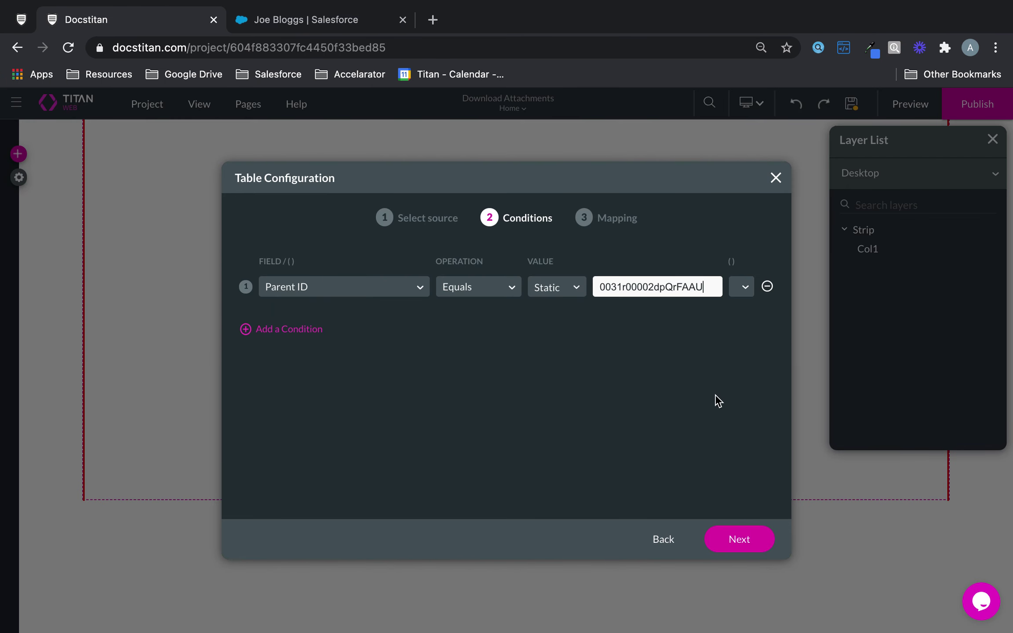
pyautogui.click(747, 542)
# - Map column 1 to File Name and add a second column mapped to Parent ID
pyautogui.click(377, 318)
pyautogui.write('fil')
pyautogui.click(357, 348)
pyautogui.click(292, 353)
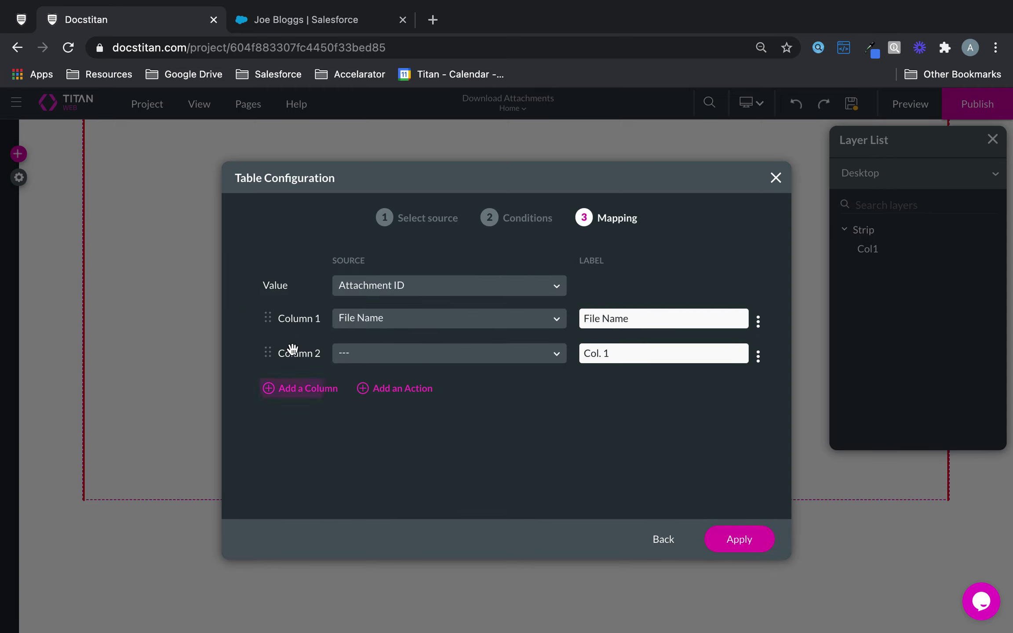
pyautogui.click(389, 355)
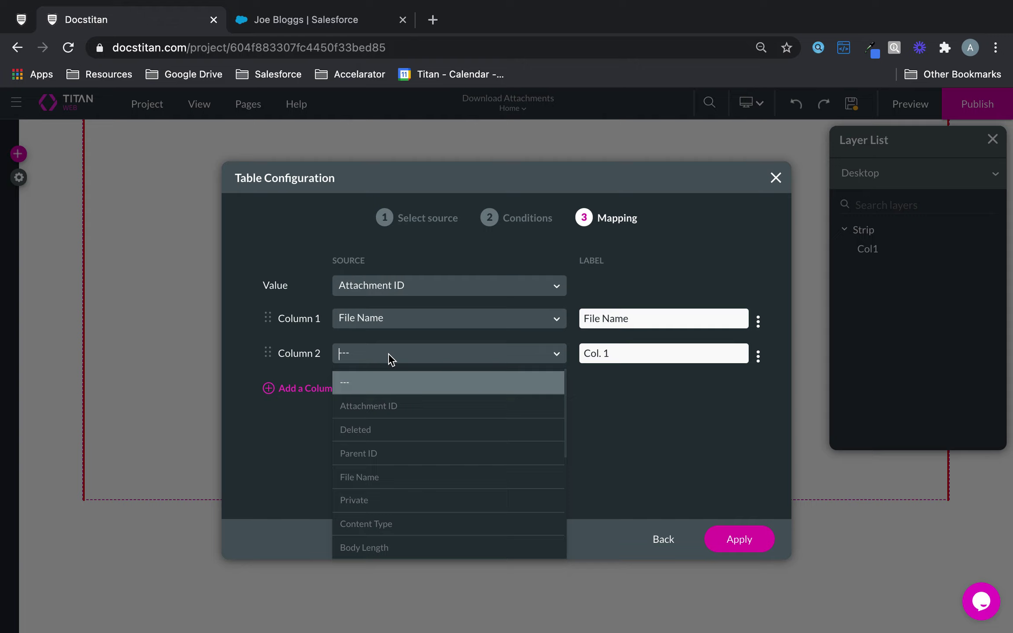
pyautogui.click(398, 453)
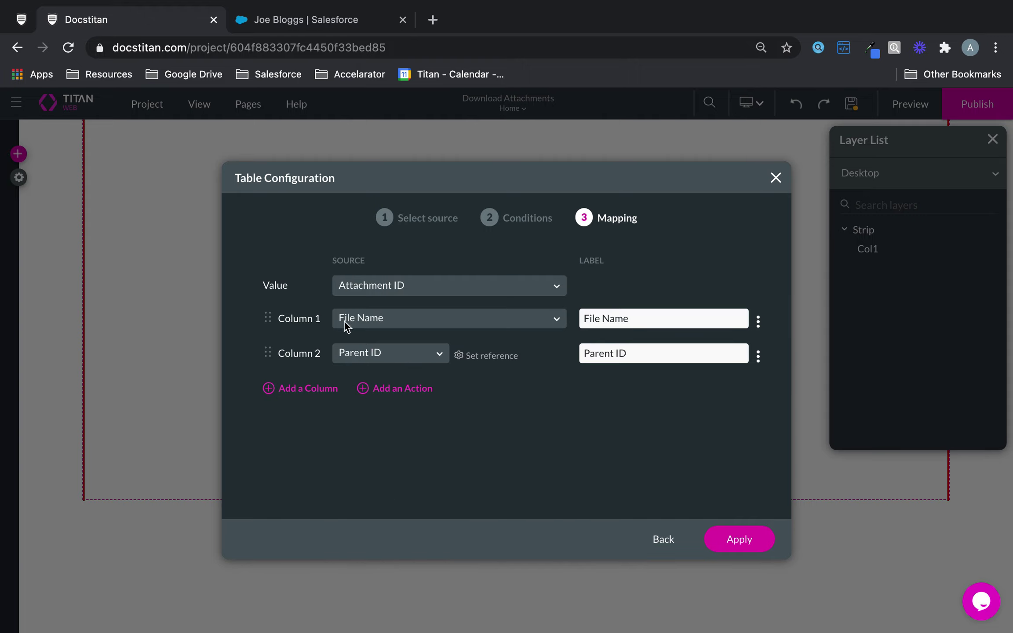
pyautogui.click(301, 390)
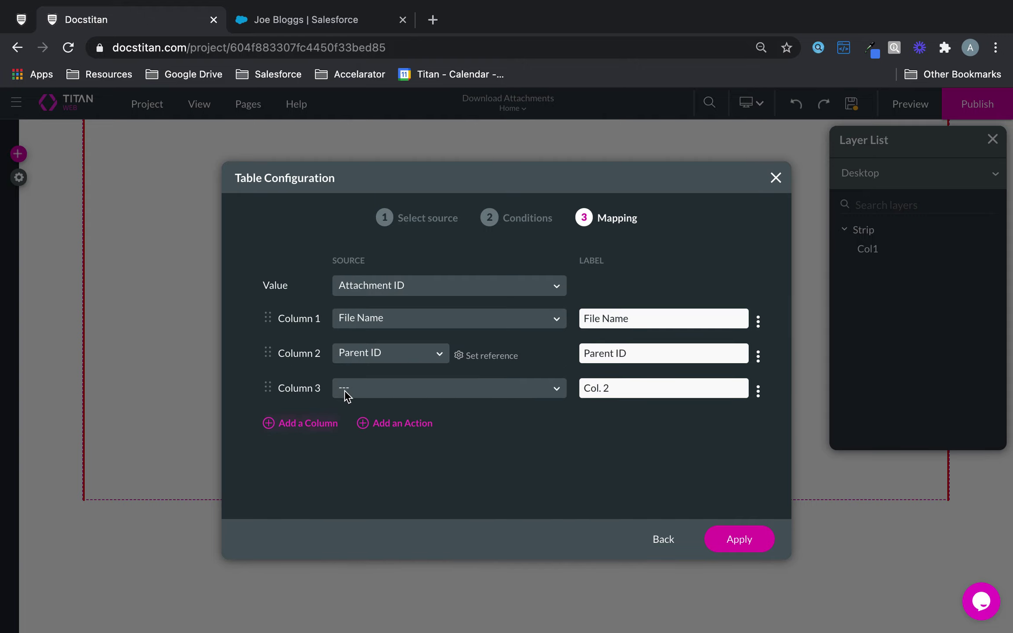
pyautogui.click(758, 391)
pyautogui.click(787, 505)
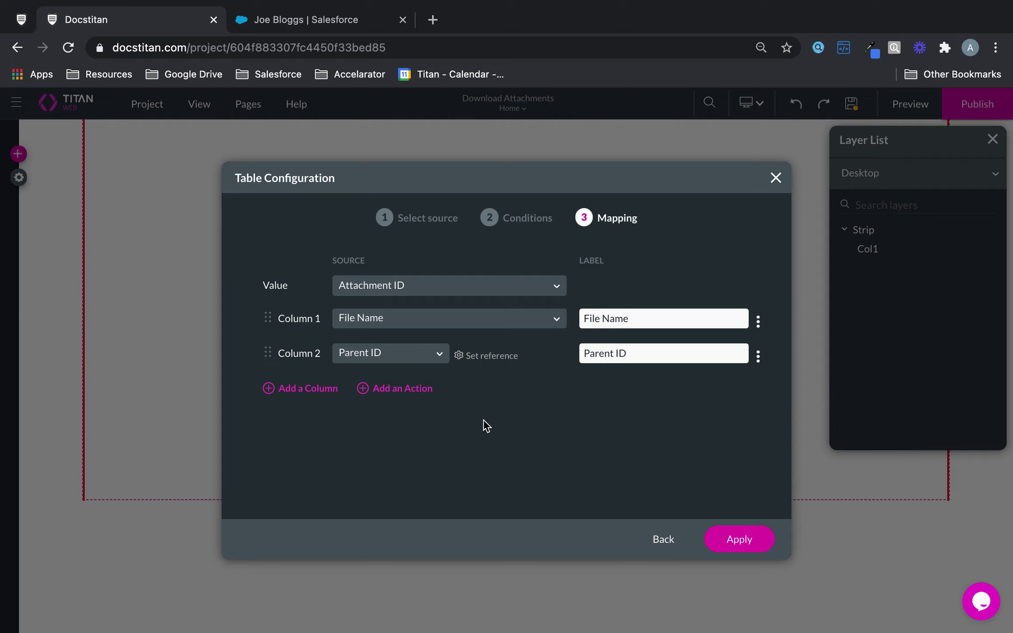
# - Add an action of type Icon to the table mapping
pyautogui.click(408, 391)
pyautogui.click(401, 398)
pyautogui.click(377, 438)
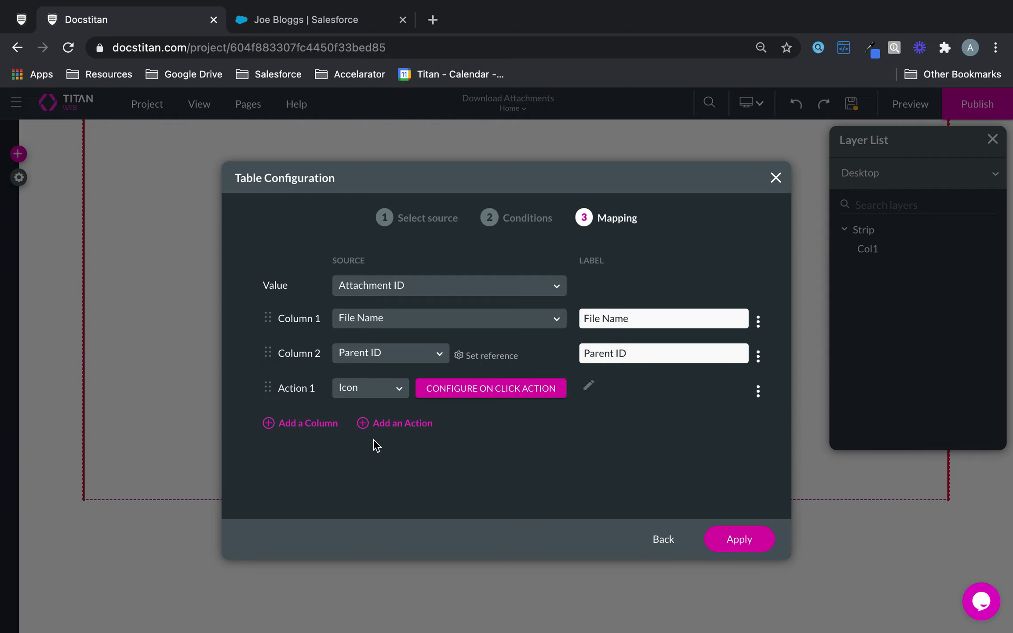
# - Assign the Cloud Download icon to the action and apply the table configuration
pyautogui.click(592, 387)
pyautogui.click(656, 272)
pyautogui.write('downl')
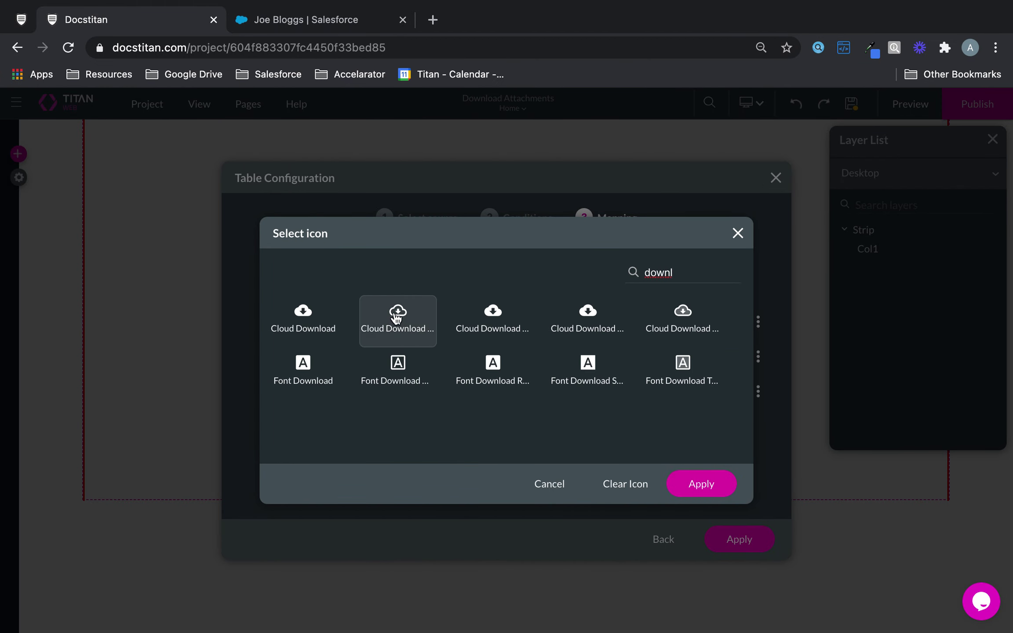
pyautogui.click(324, 320)
pyautogui.click(703, 483)
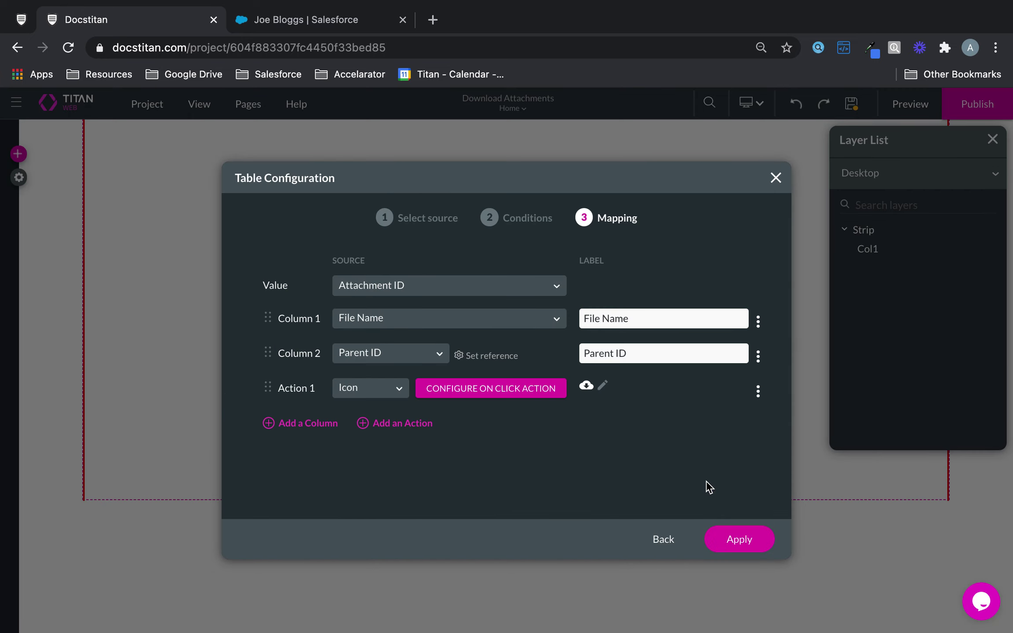
pyautogui.click(772, 540)
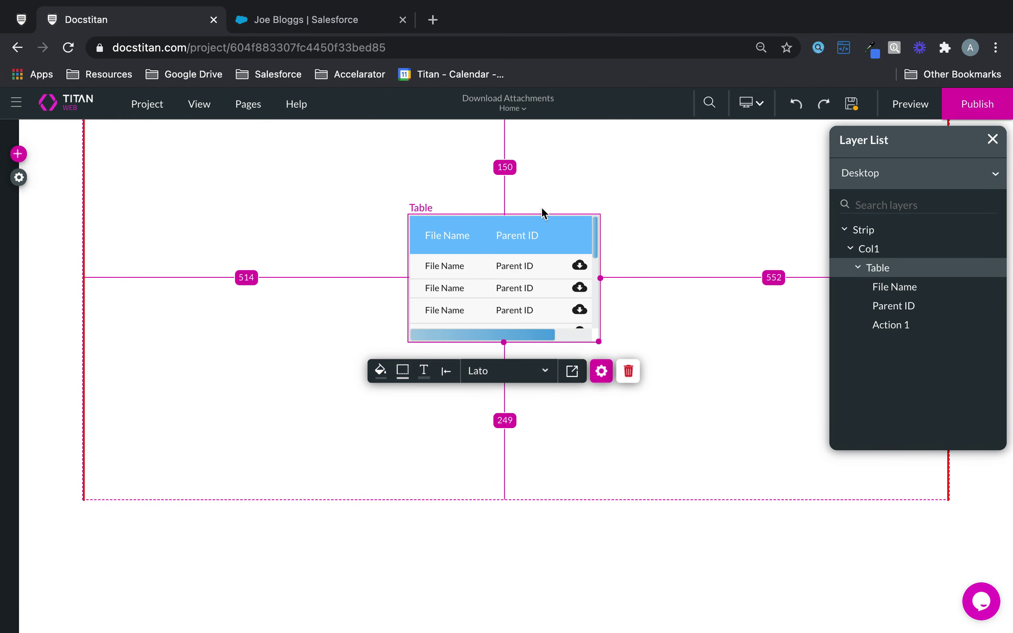
# - Move the table to about 252 px from the strip's left edge and 43 px from its top, and enlarge it
pyautogui.moveTo(542, 210); pyautogui.dragTo(249, 192)
pyautogui.moveTo(344, 286); pyautogui.dragTo(767, 394)
pyautogui.moveTo(694, 299); pyautogui.dragTo(796, 291)
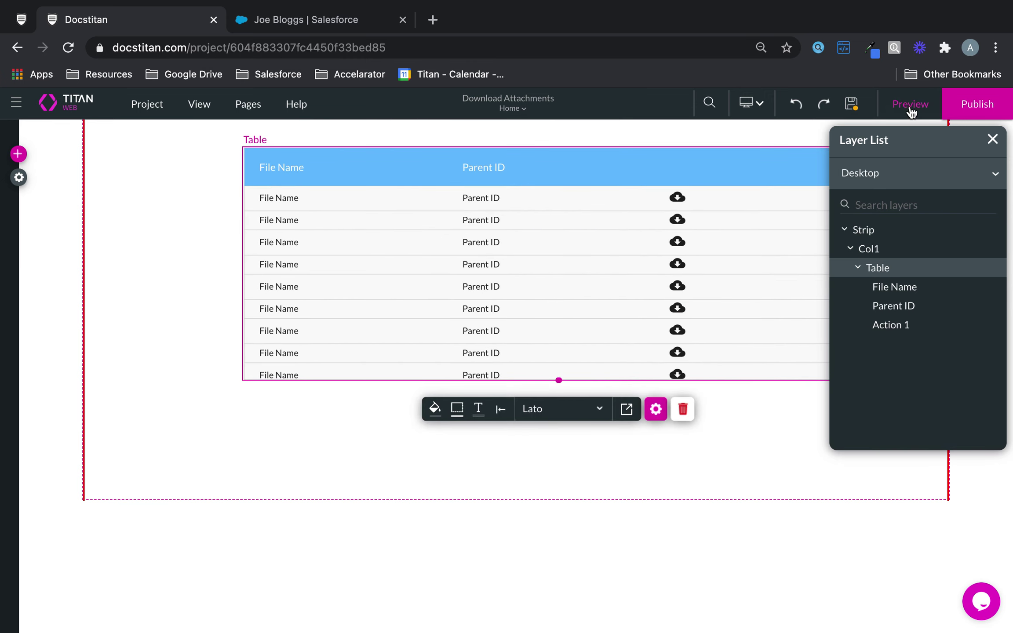
# - Publish the Download Attachments project and launch the published site
pyautogui.click(962, 105)
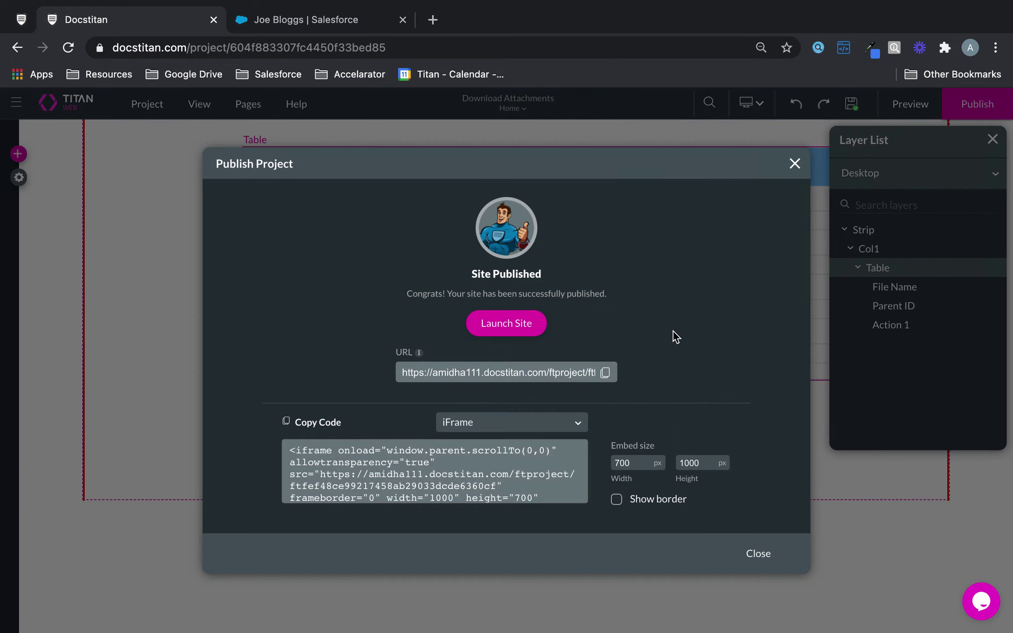
pyautogui.click(537, 326)
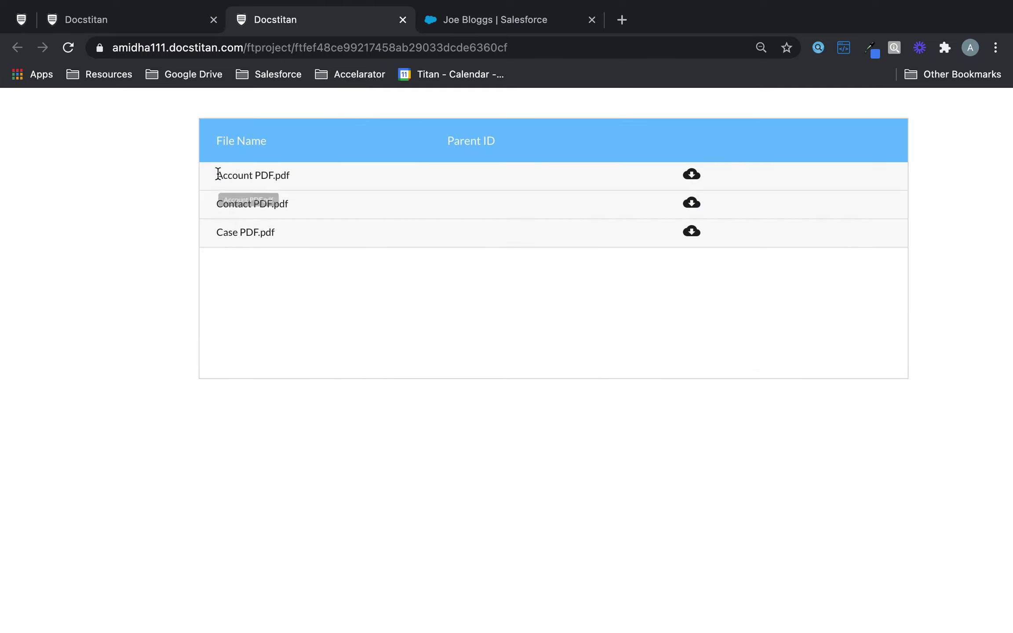
# - Compare the files in the published table with the contact's Notes & Attachments in Salesforce
pyautogui.moveTo(217, 174); pyautogui.dragTo(271, 180)
pyautogui.click(453, 18)
pyautogui.scroll(-8, 759, 443)
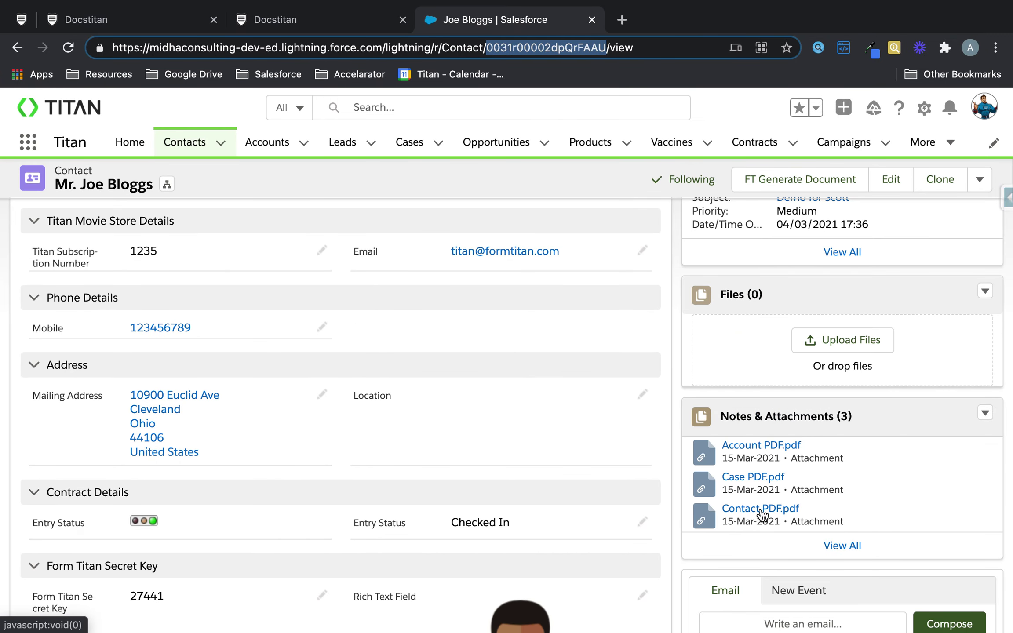
pyautogui.click(350, 21)
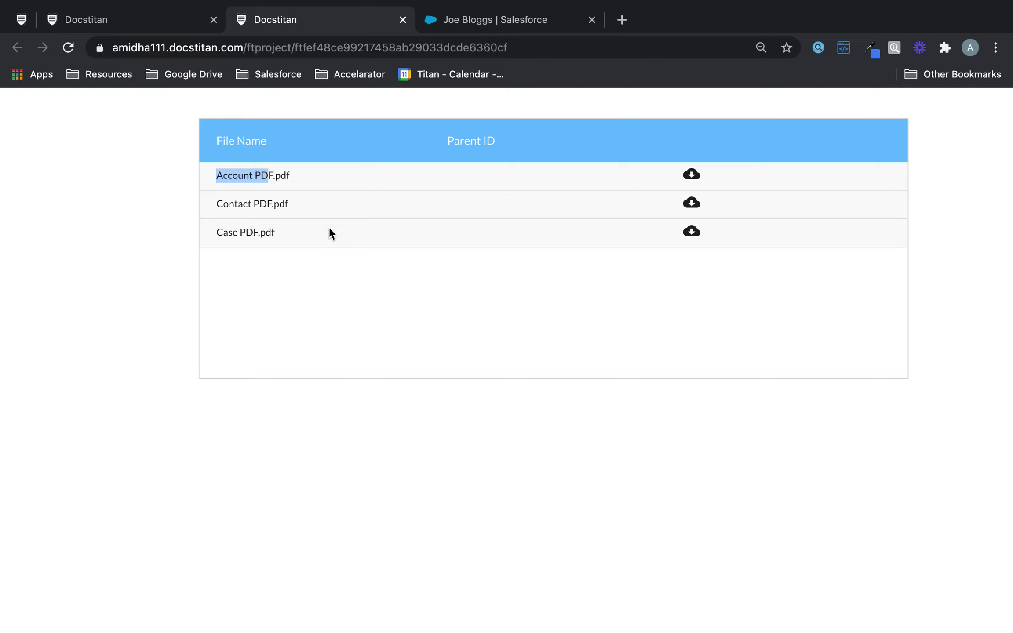
pyautogui.click(280, 176)
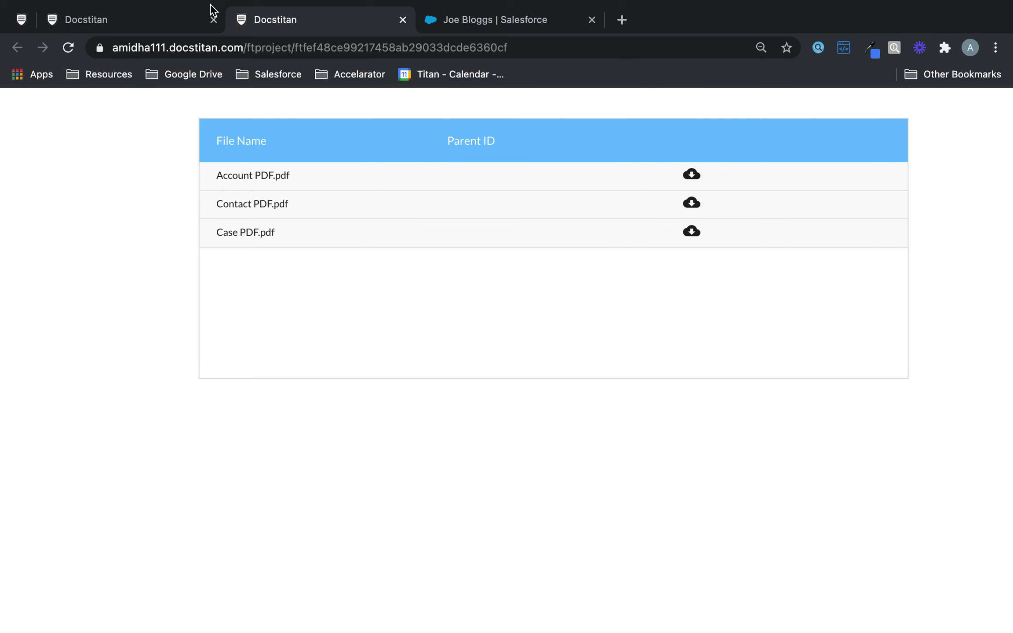
# - Return to the Docstitan project editor and close the publish dialog and the project settings
pyautogui.click(176, 20)
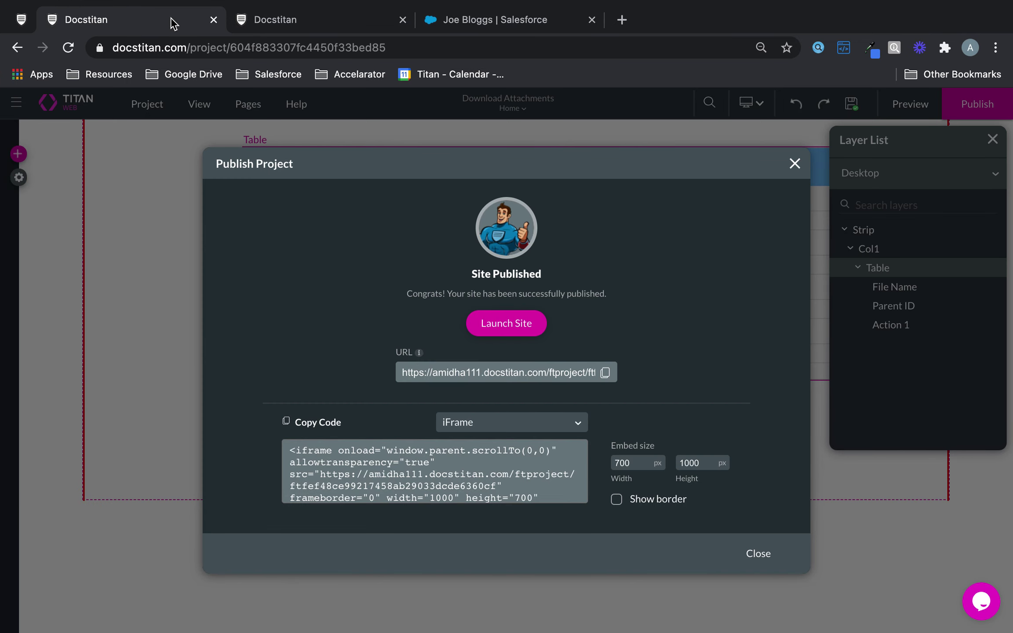
pyautogui.click(795, 164)
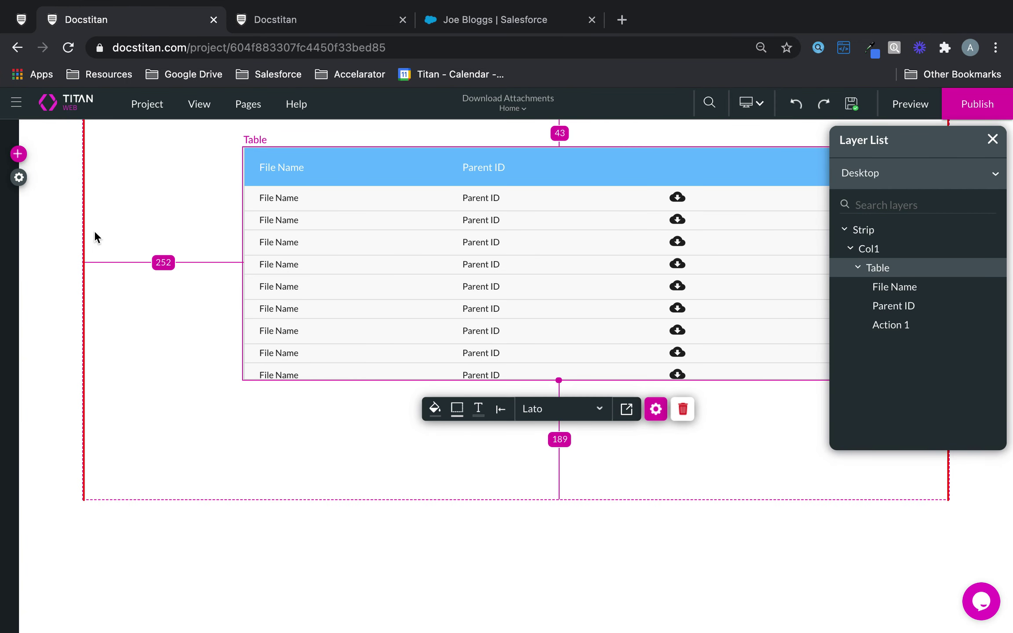
pyautogui.click(18, 177)
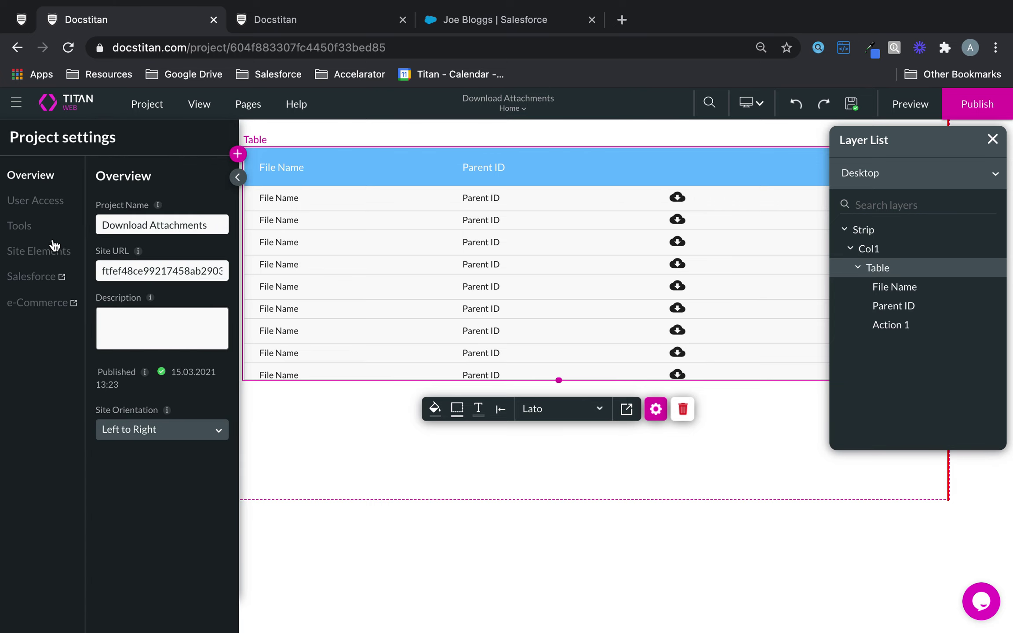
pyautogui.click(238, 177)
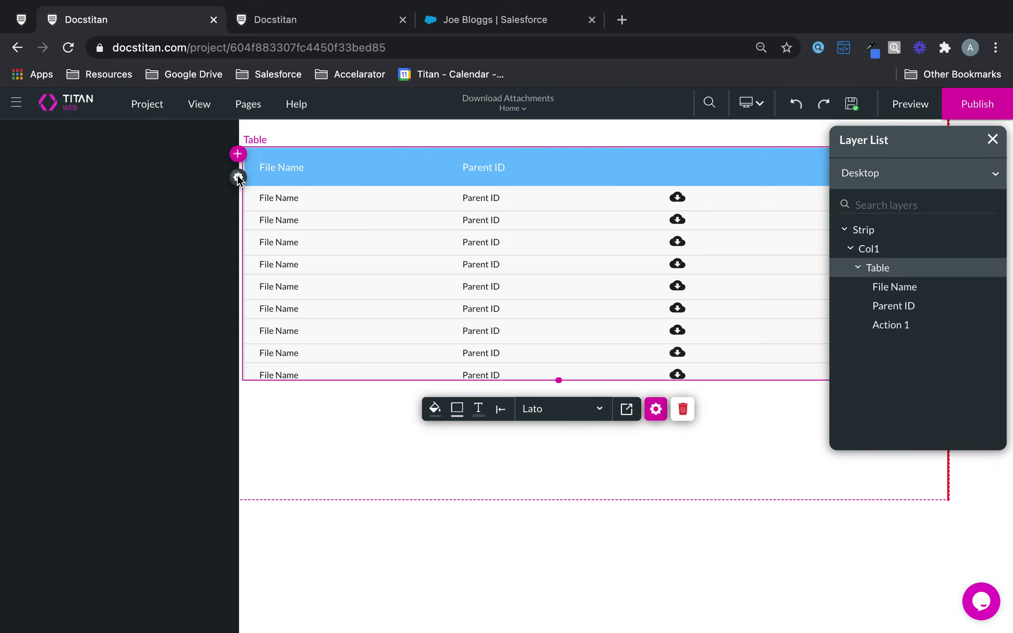
# - Add a static custom variable named attachmentid to the project and apply it
pyautogui.click(19, 177)
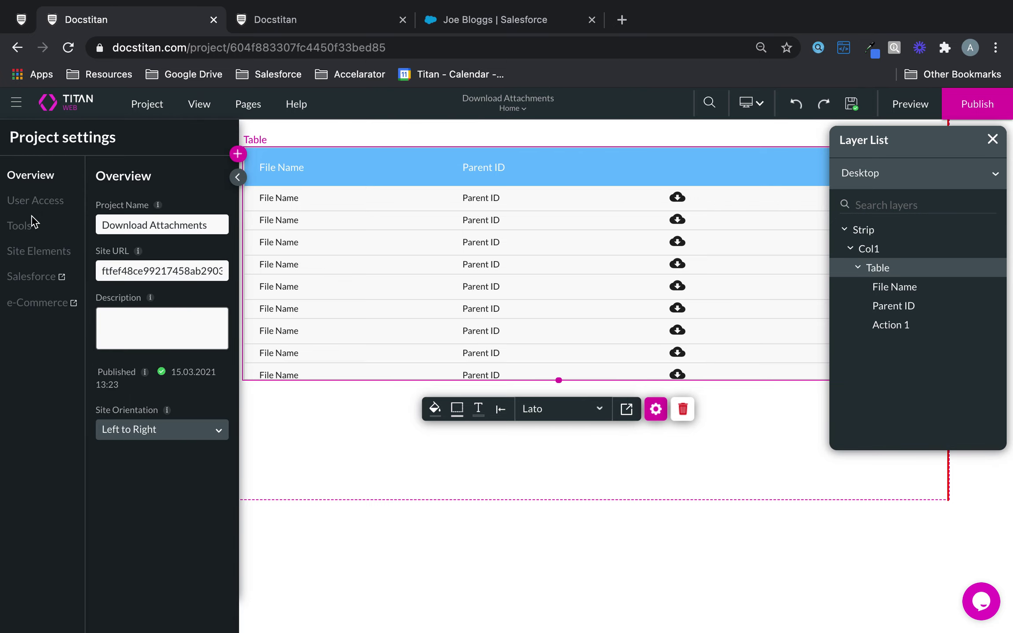
pyautogui.click(24, 226)
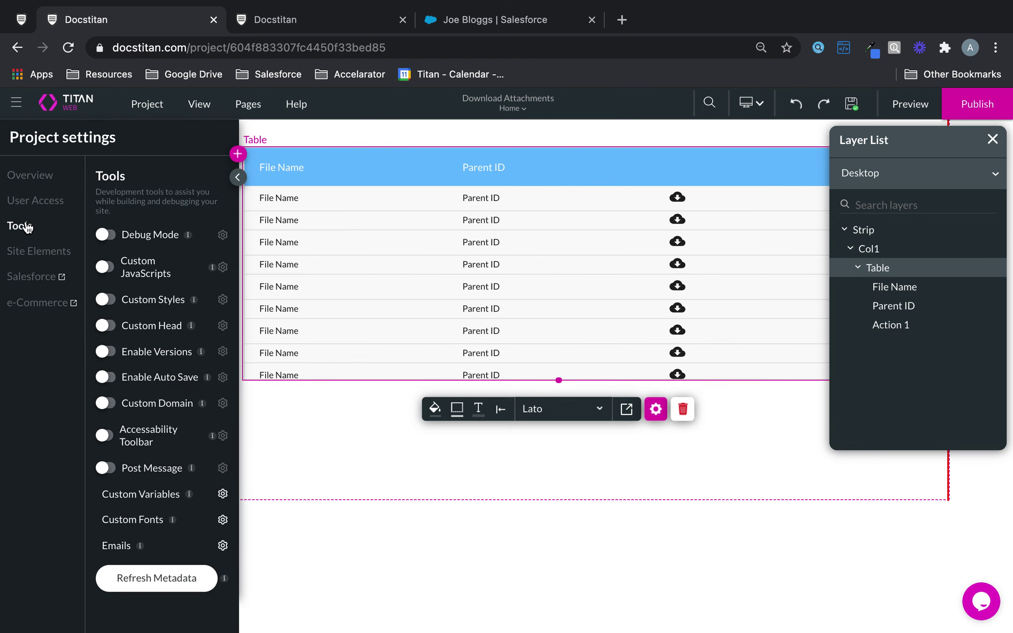
pyautogui.click(223, 494)
pyautogui.click(318, 257)
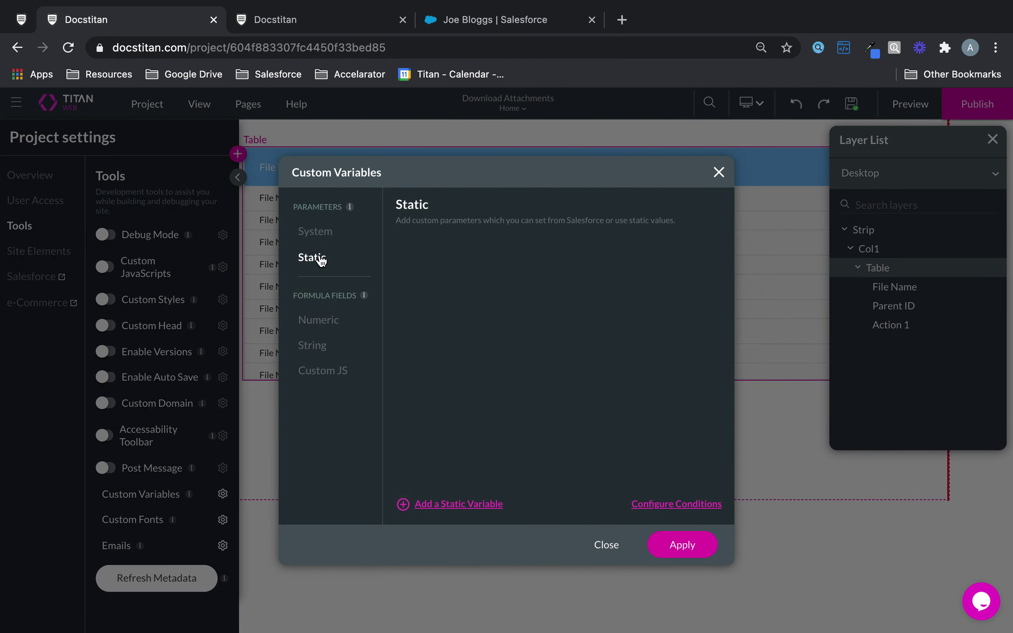
pyautogui.click(496, 505)
pyautogui.moveTo(490, 264); pyautogui.dragTo(384, 270)
pyautogui.write('attachmentid')
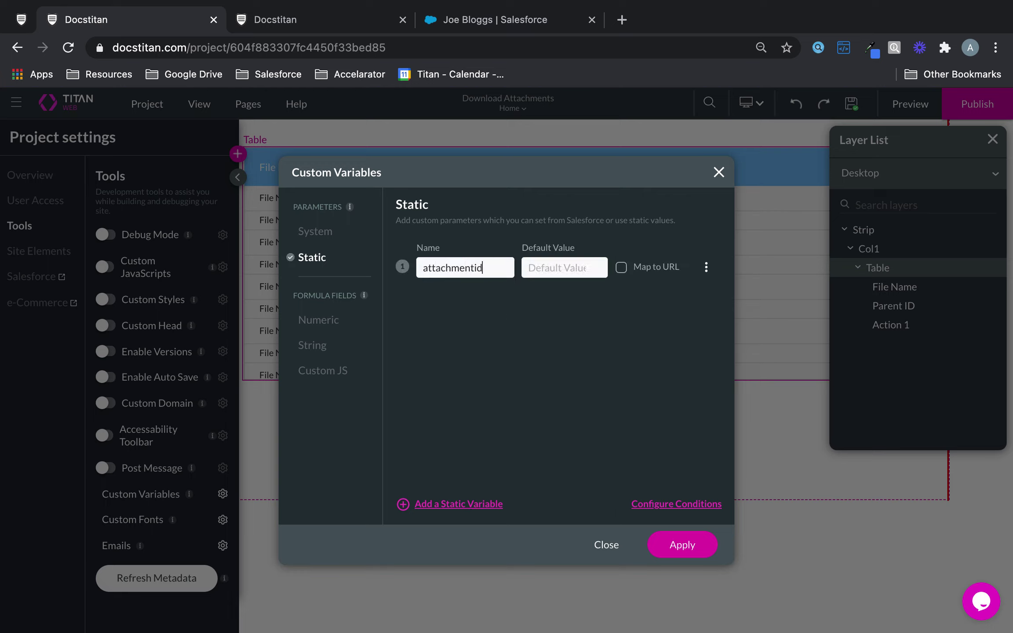
pyautogui.click(682, 544)
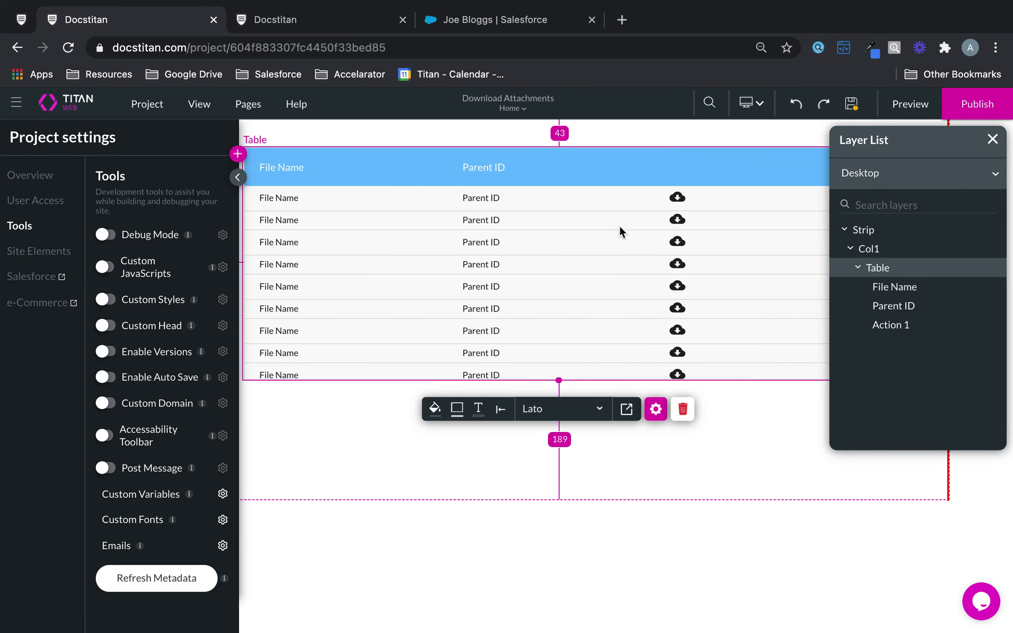
# - Set the source of the table mapping's Value field to Hash Value and apply the mapping
pyautogui.click(660, 415)
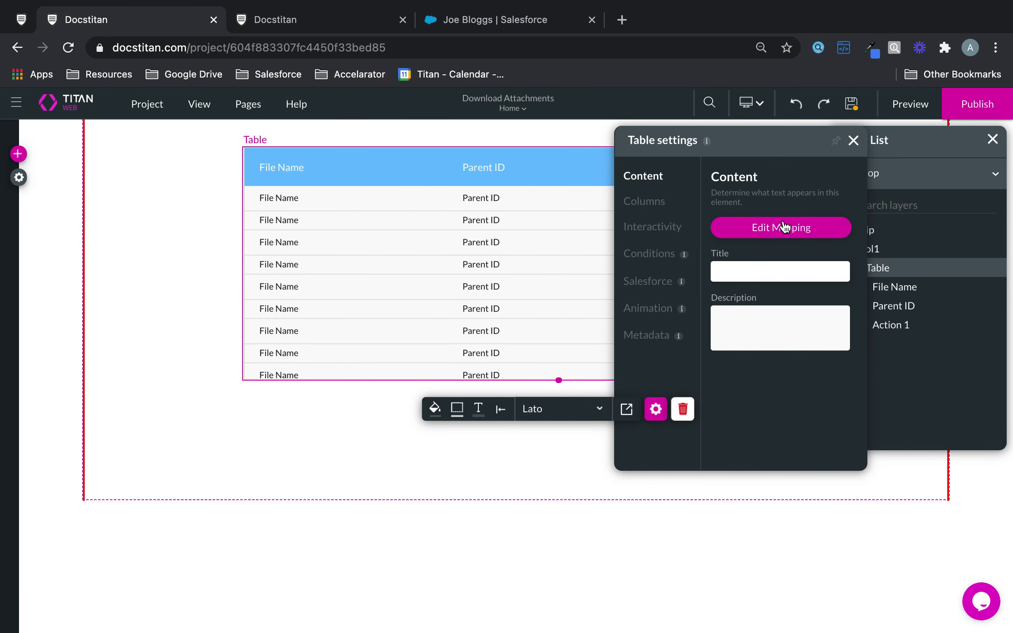
pyautogui.click(779, 228)
pyautogui.click(263, 286)
pyautogui.click(407, 285)
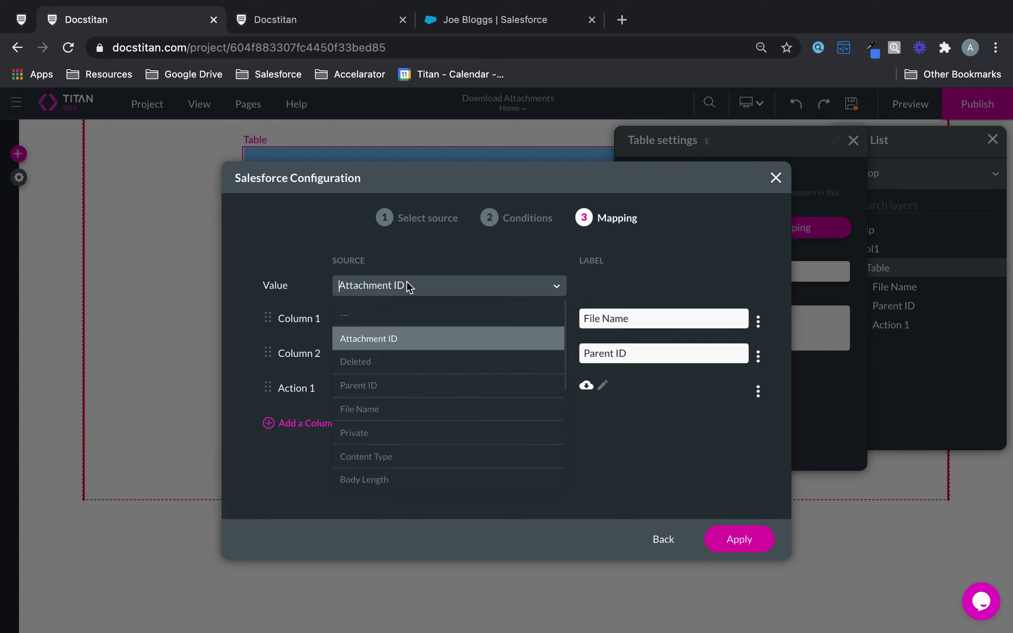
pyautogui.scroll(-5, 424, 444)
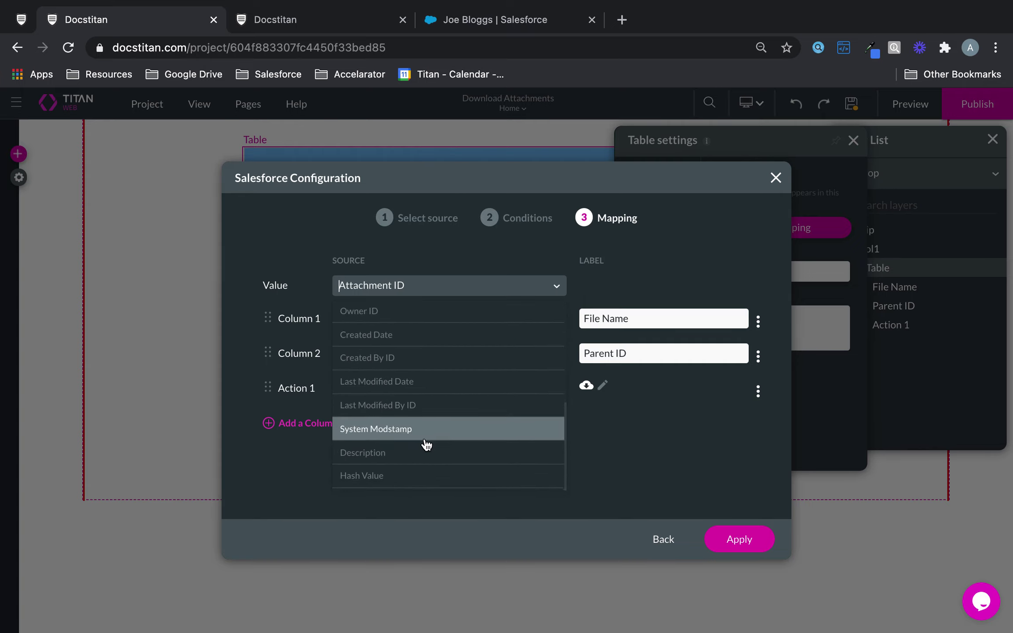
pyautogui.click(404, 475)
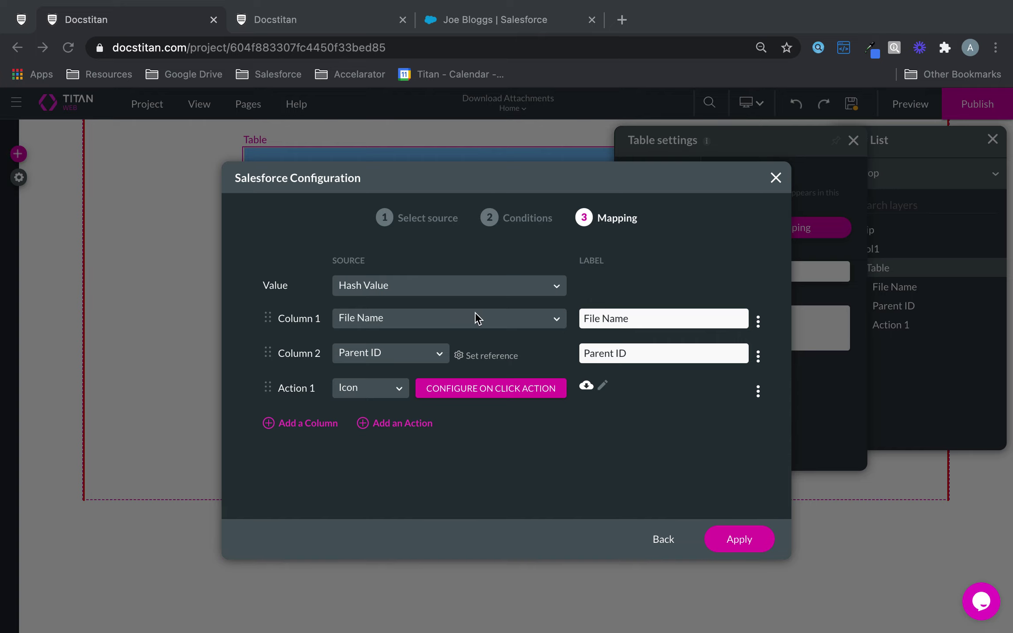
pyautogui.click(740, 540)
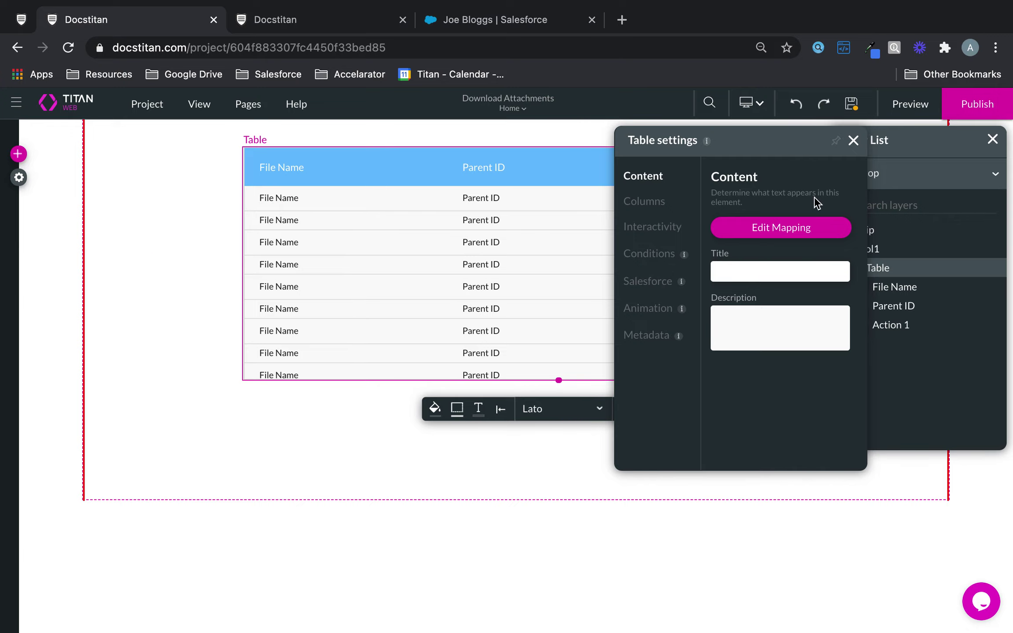
# - Open the on-click configuration of the table's Action 1 icon and add a second rule
pyautogui.click(802, 229)
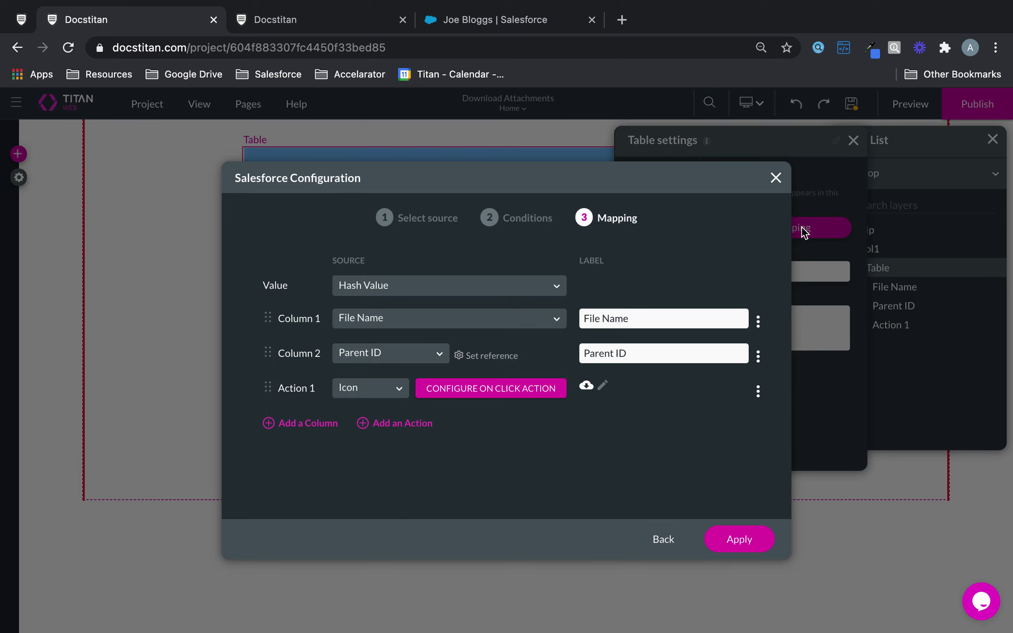
pyautogui.click(510, 395)
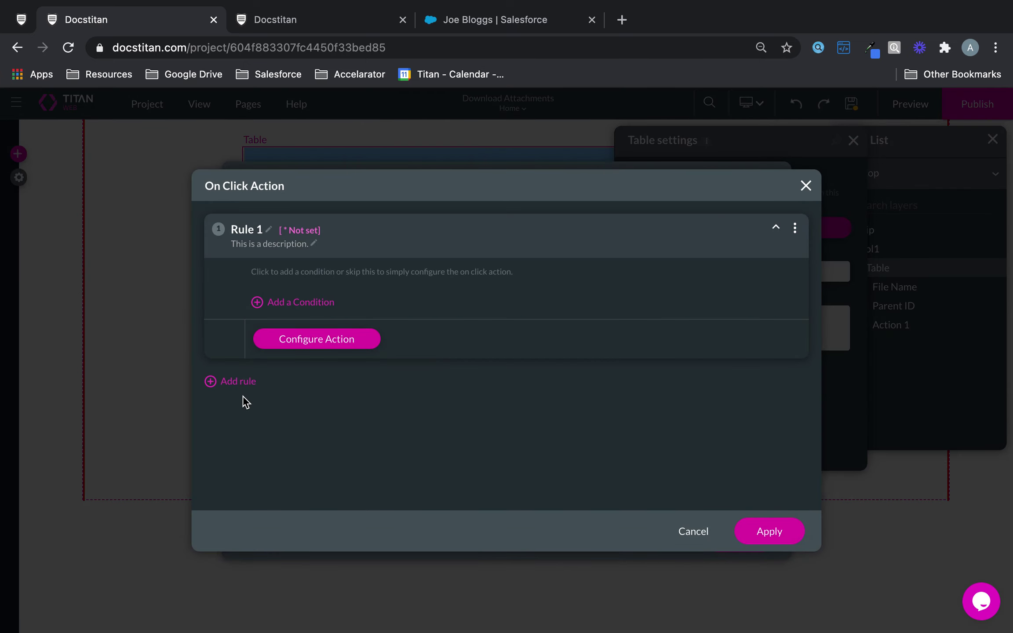
pyautogui.click(240, 382)
# - Configure Rule 1 to set the attachmentid project parameter's value from [Table Field / Value]
pyautogui.click(360, 341)
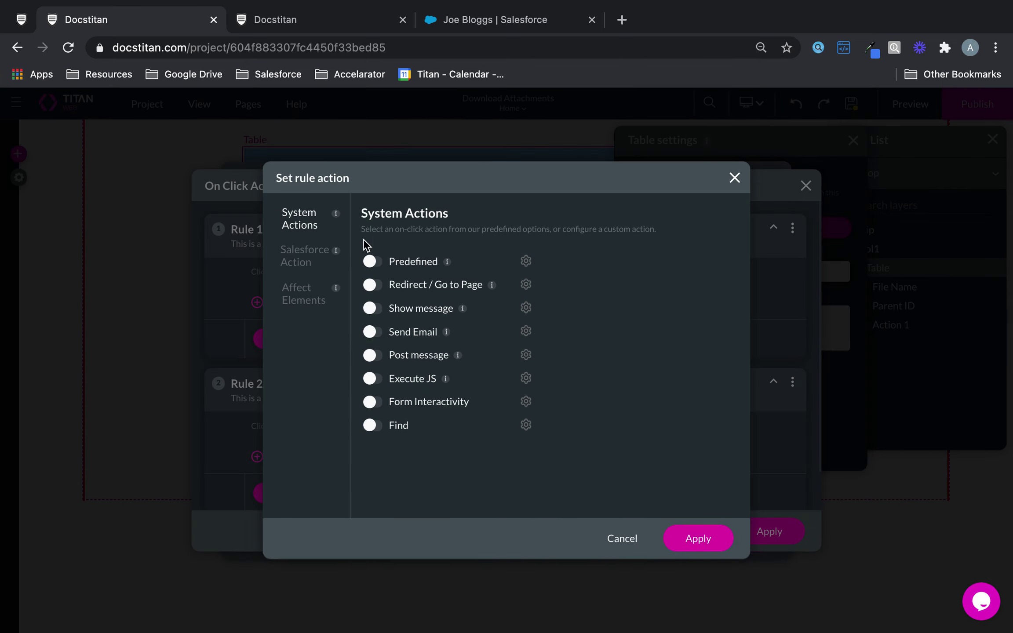
pyautogui.click(304, 256)
pyautogui.click(301, 297)
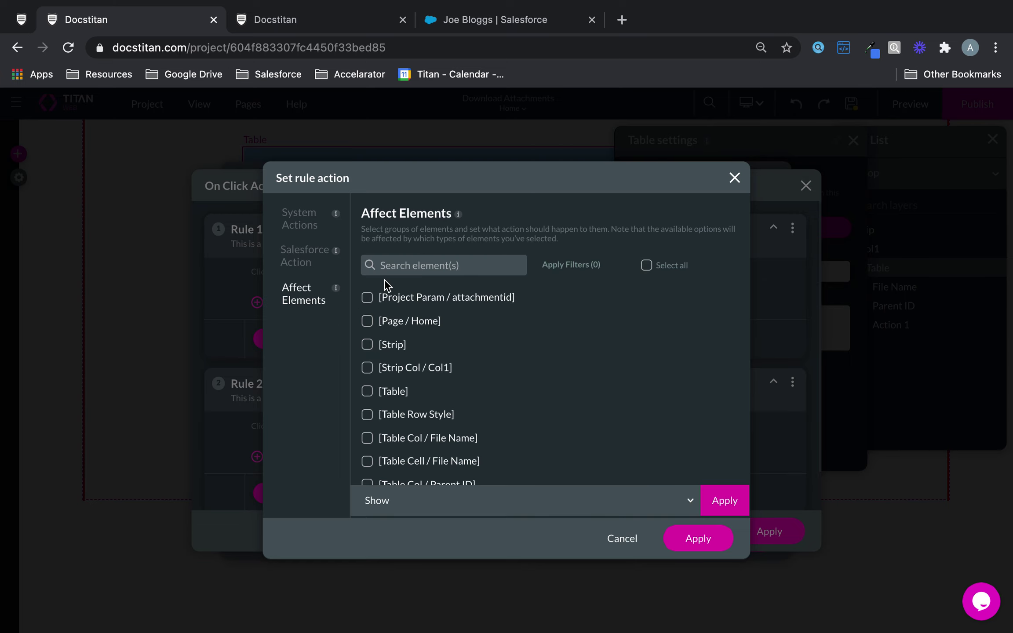
pyautogui.click(464, 498)
pyautogui.scroll(-5, 468, 434)
pyautogui.click(464, 420)
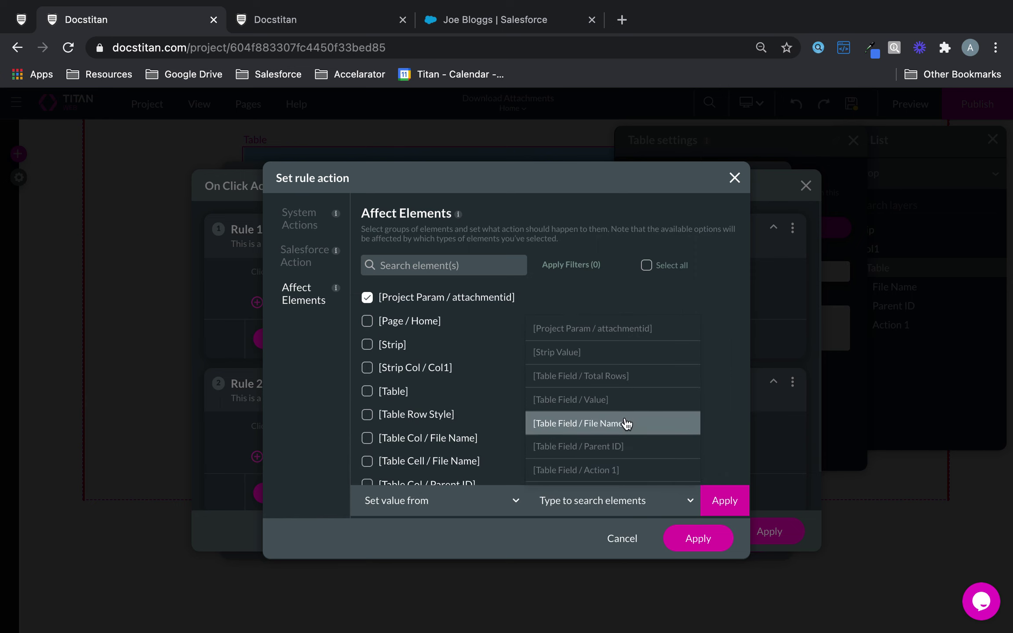
pyautogui.click(623, 400)
pyautogui.click(726, 501)
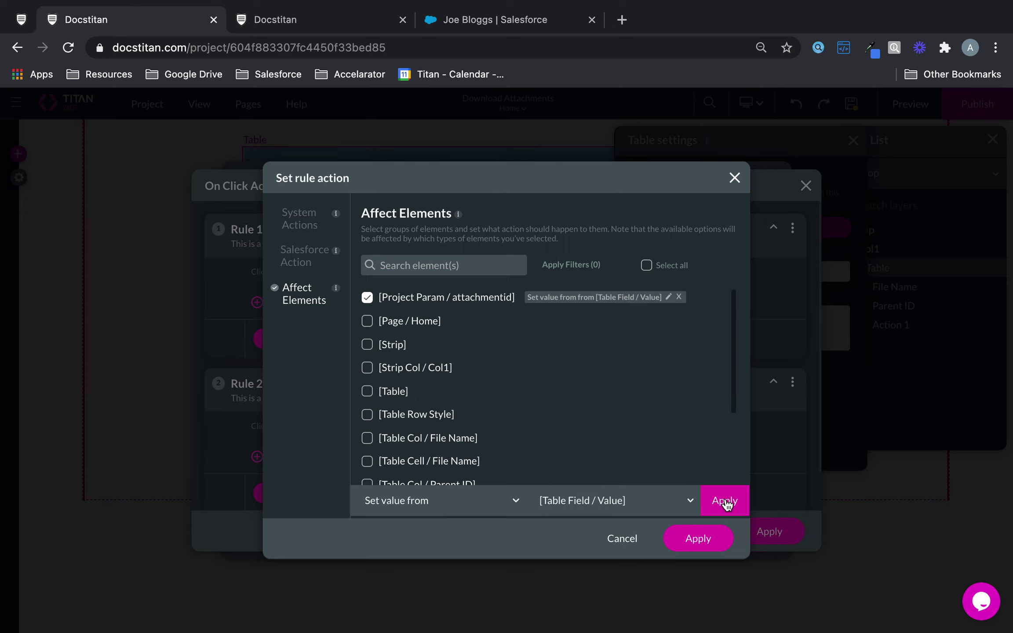
pyautogui.click(698, 537)
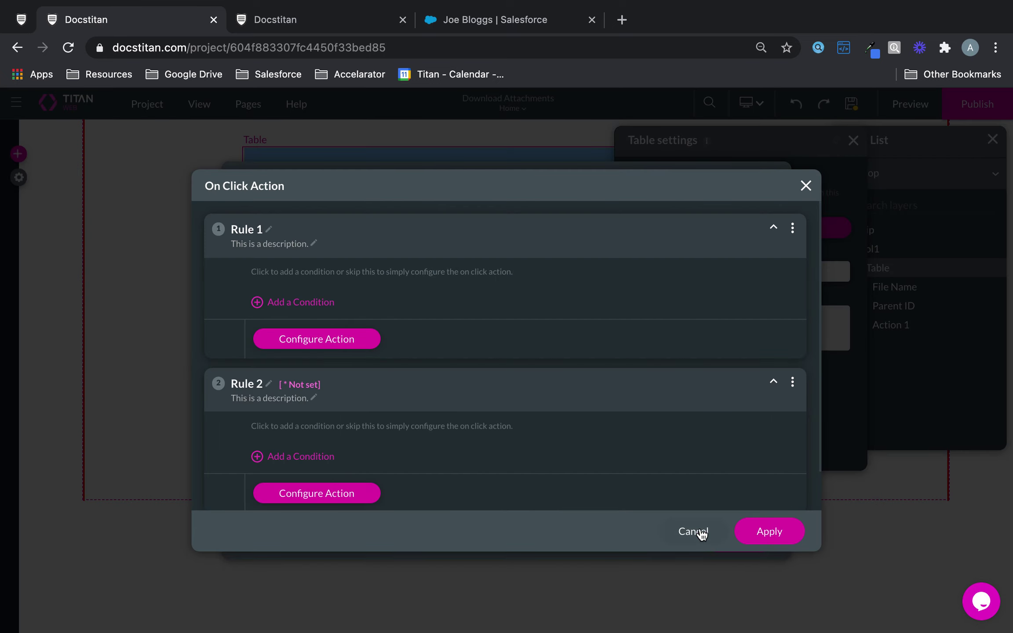
# - Configure Rule 2 with the predefined Download Attachment action and its parameter, and apply the rules and the table mapping
pyautogui.scroll(-2, 445, 474)
pyautogui.click(357, 454)
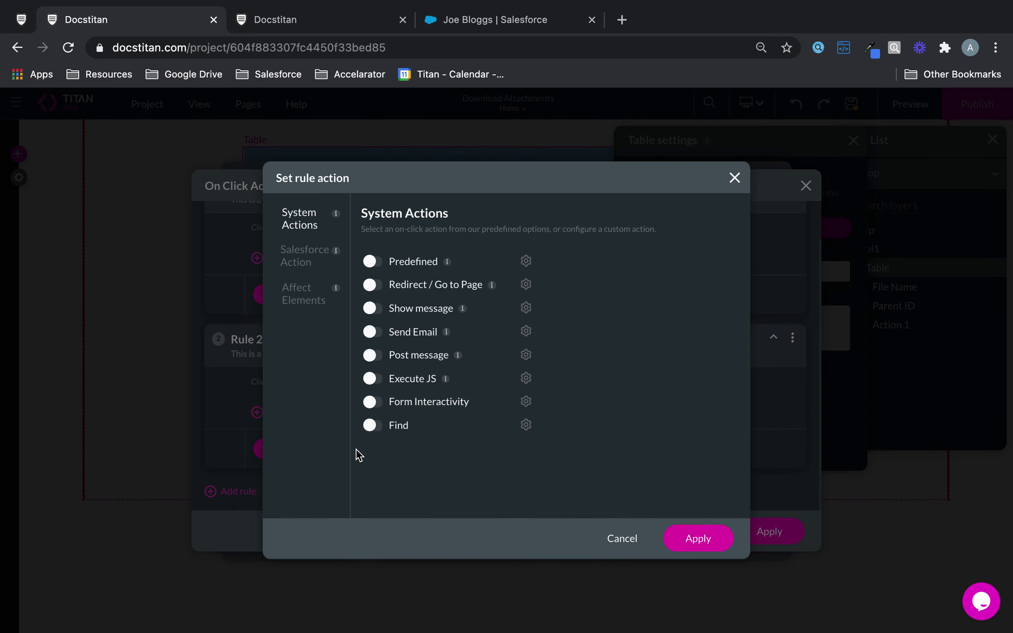
pyautogui.click(371, 262)
pyautogui.click(527, 262)
pyautogui.click(470, 346)
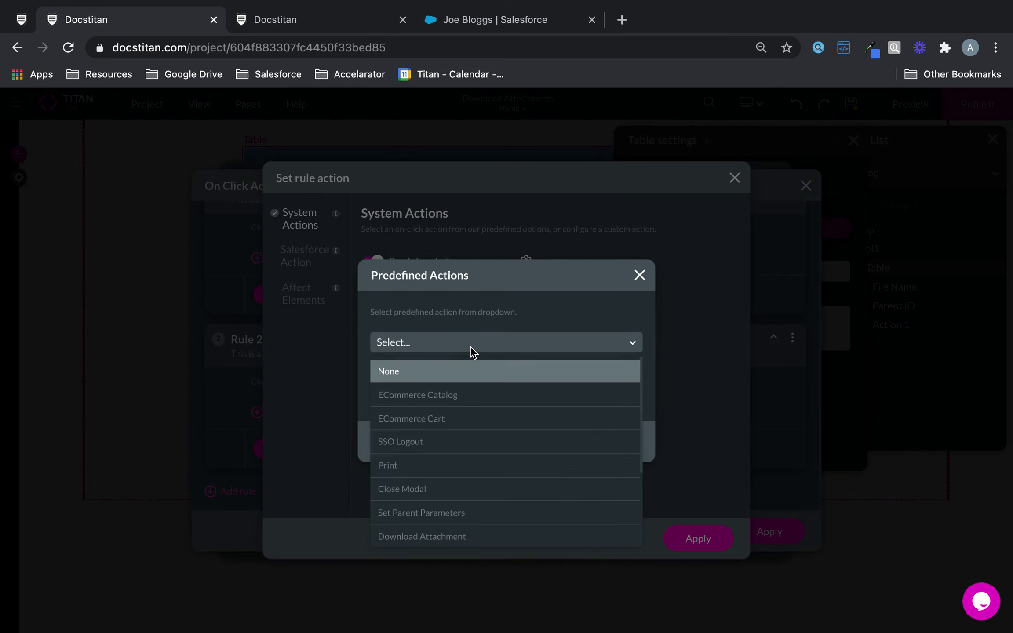
pyautogui.scroll(-3, 462, 444)
pyautogui.click(458, 421)
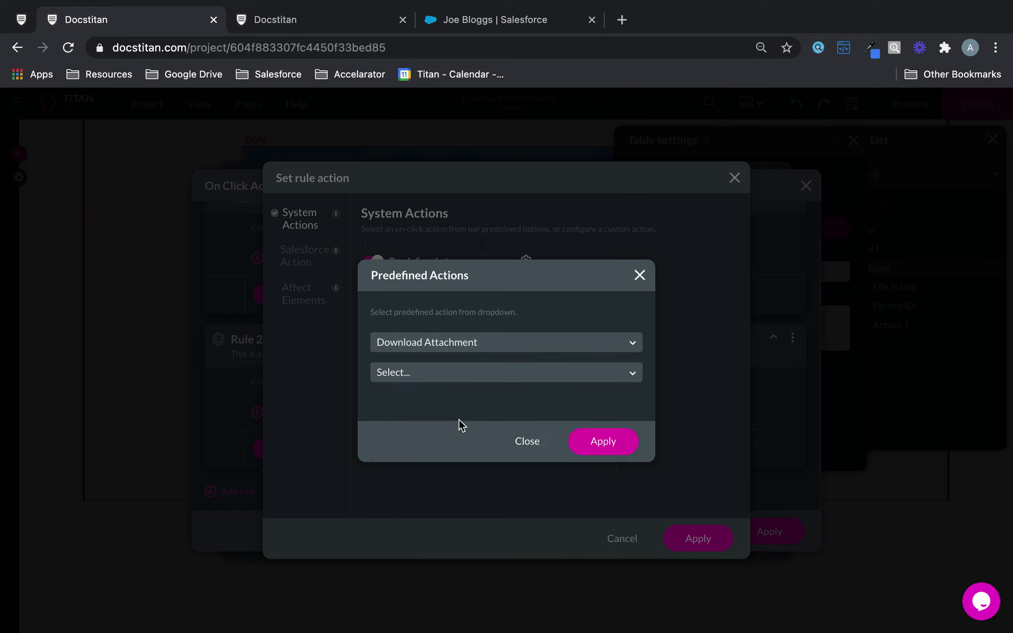
pyautogui.click(469, 372)
pyautogui.click(581, 447)
pyautogui.click(723, 550)
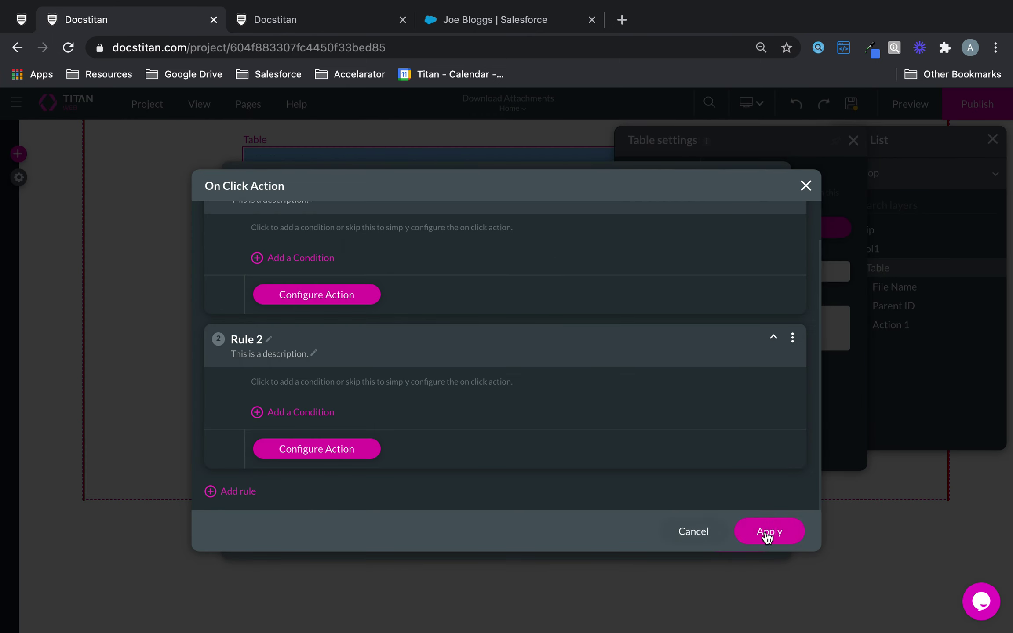
pyautogui.click(773, 531)
pyautogui.click(738, 540)
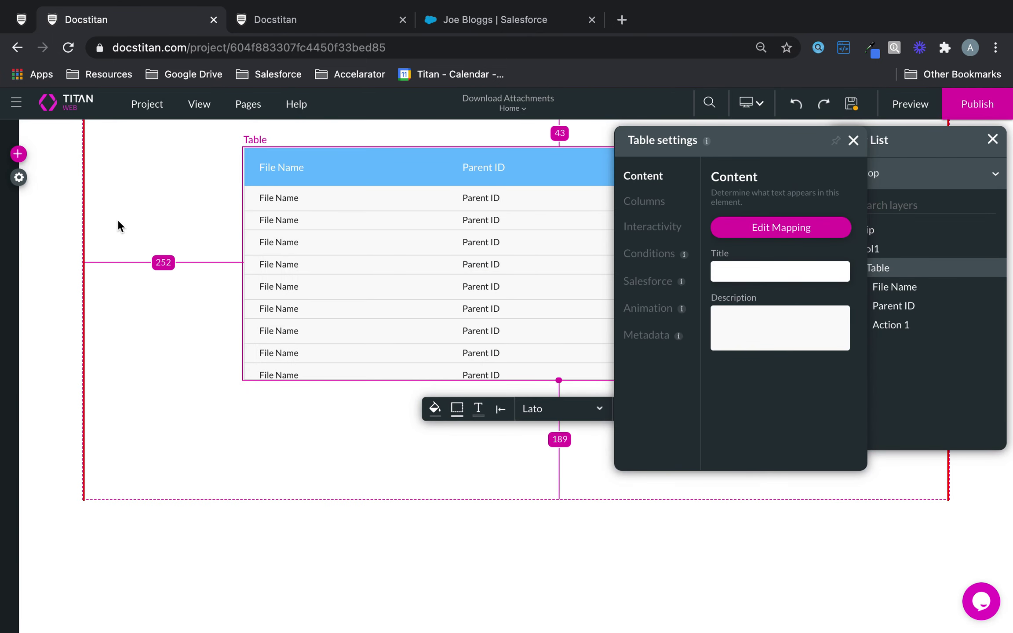
# - Enable Debug Mode in the project's development tools and save the project
pyautogui.click(19, 177)
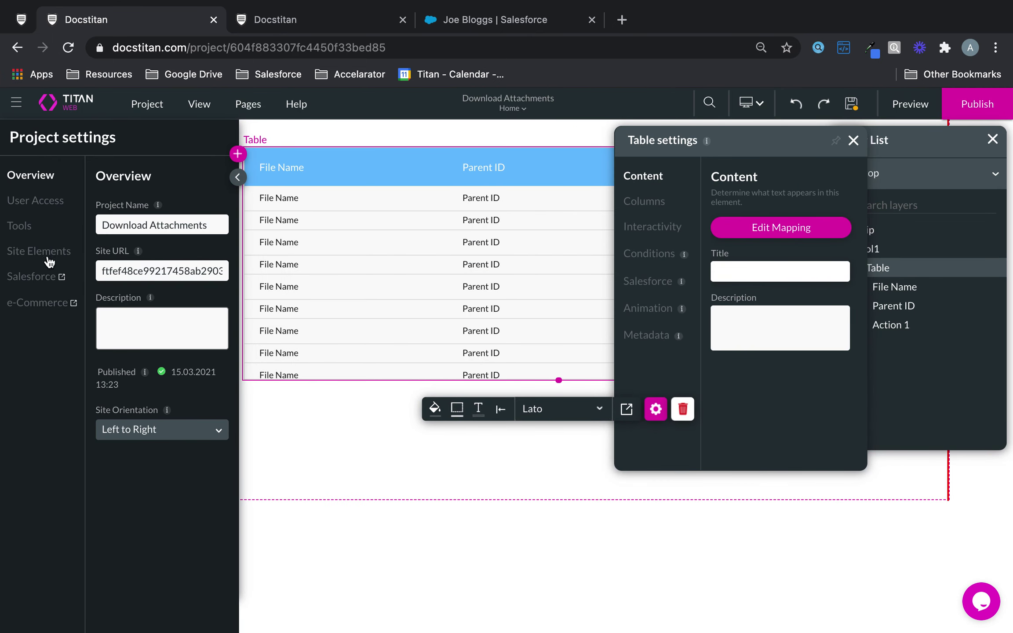
pyautogui.click(20, 227)
pyautogui.click(106, 234)
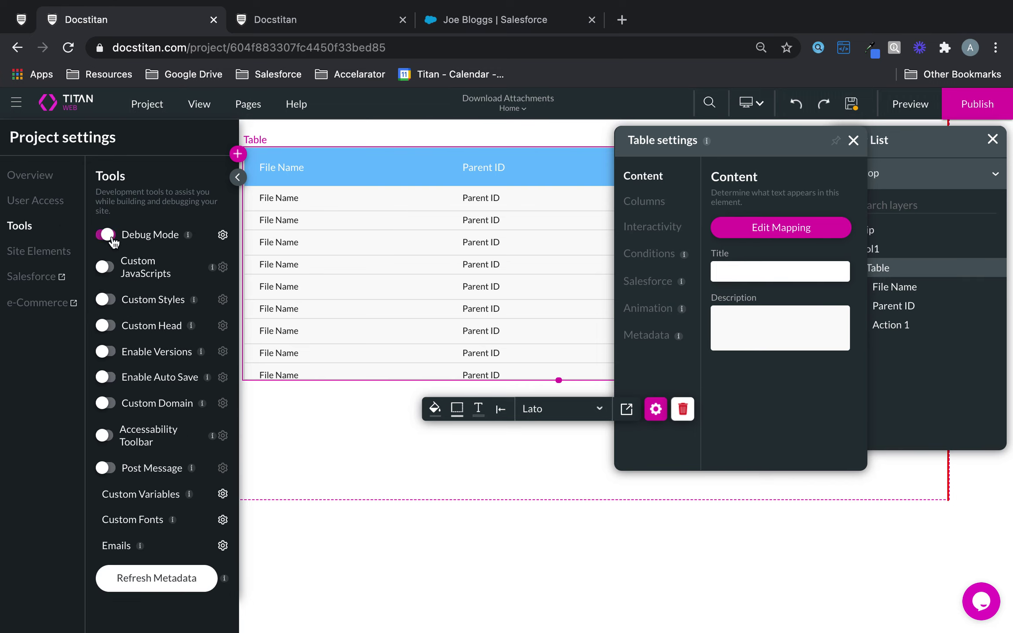
pyautogui.click(852, 103)
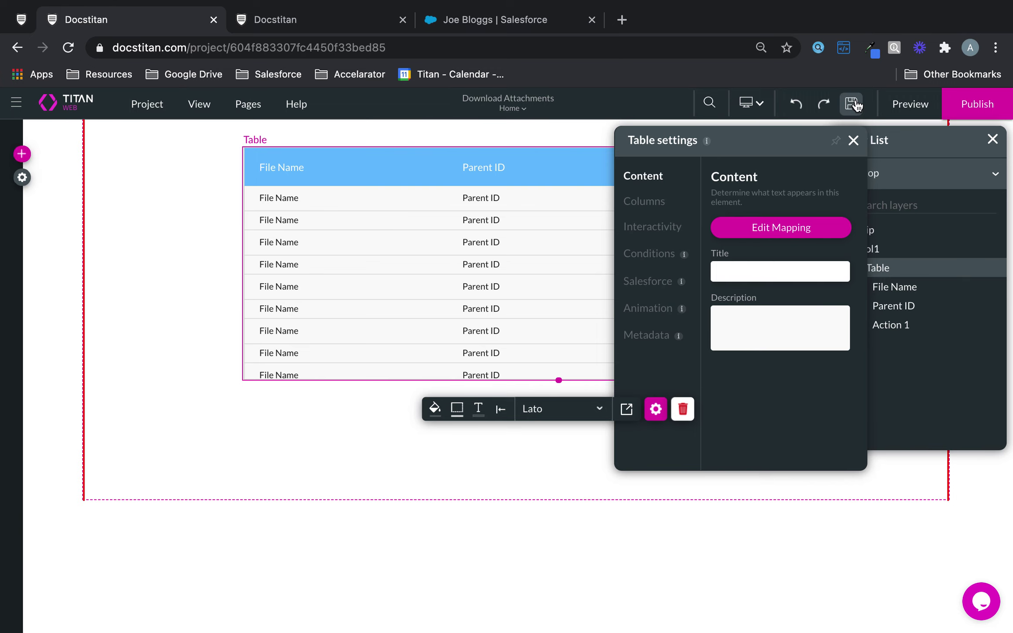
# - Publish the project, launch the published site, and close the older copy of the site
pyautogui.click(984, 105)
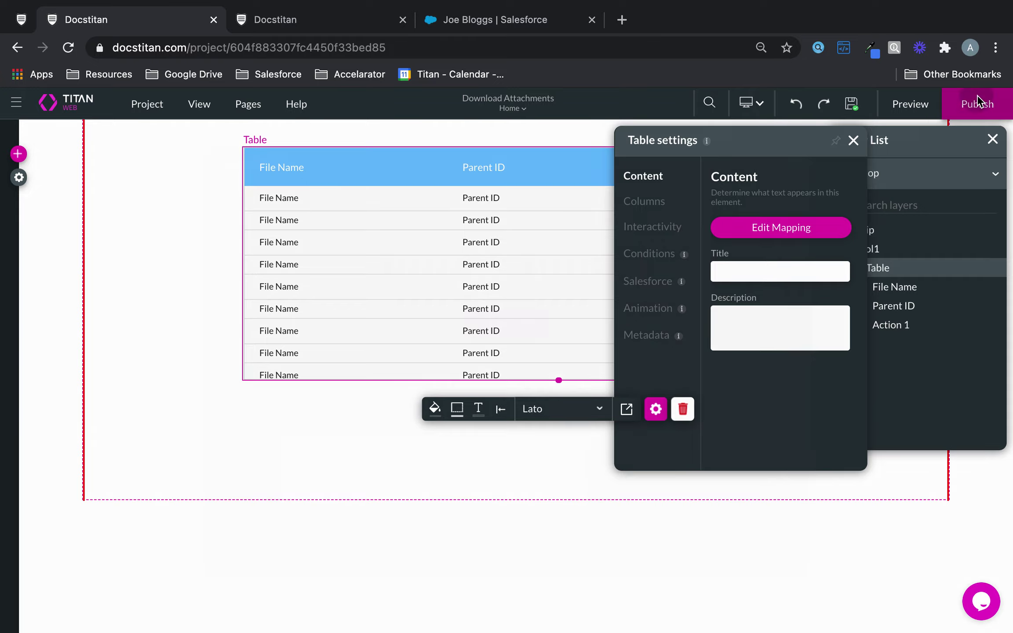
pyautogui.click(521, 330)
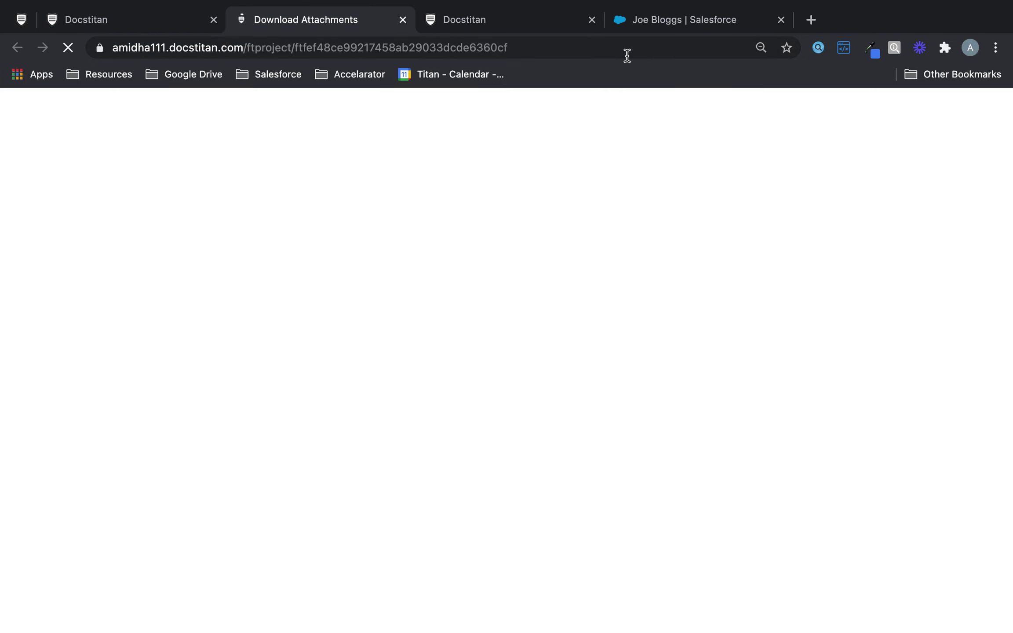
pyautogui.click(591, 19)
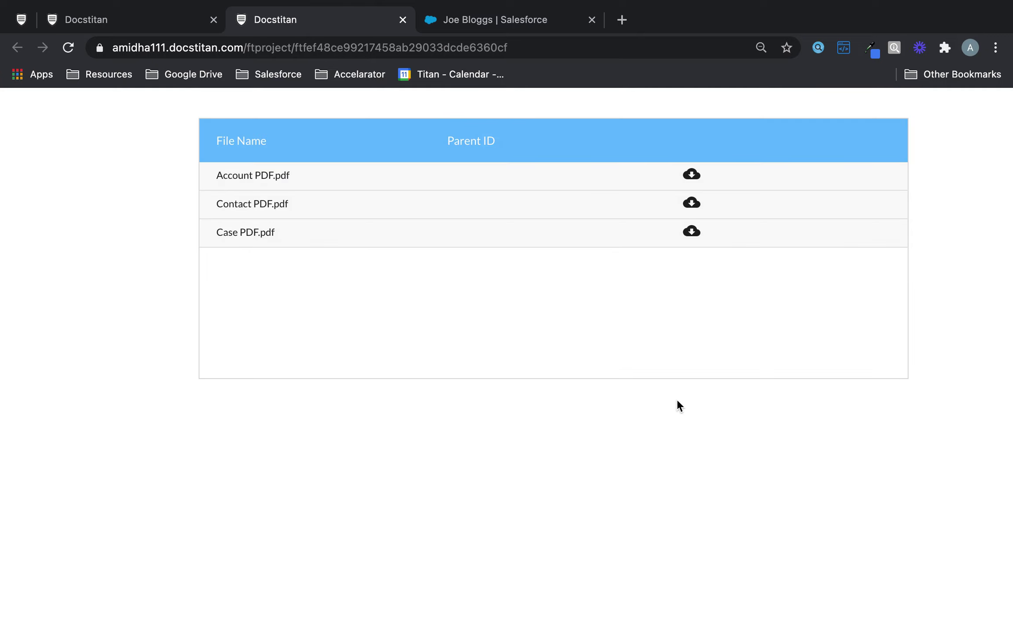
# - Close the published site and the publish dialog, and open the project in preview mode
pyautogui.click(403, 20)
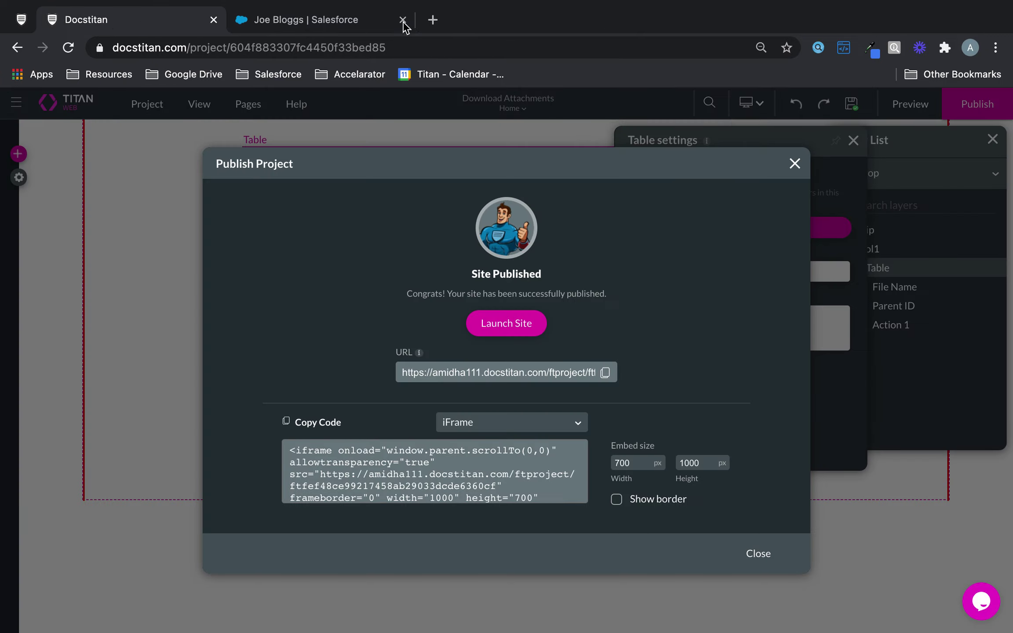
pyautogui.click(796, 166)
pyautogui.click(915, 104)
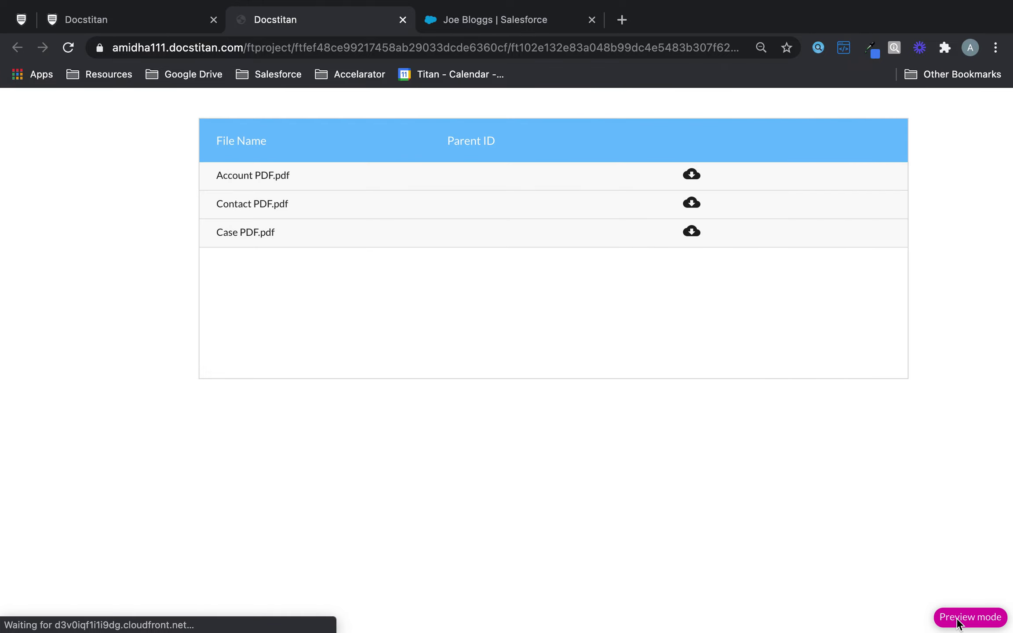
# - Examine the attachmentid parameter and the table's row values in the preview's debug window, and close it
pyautogui.click(967, 583)
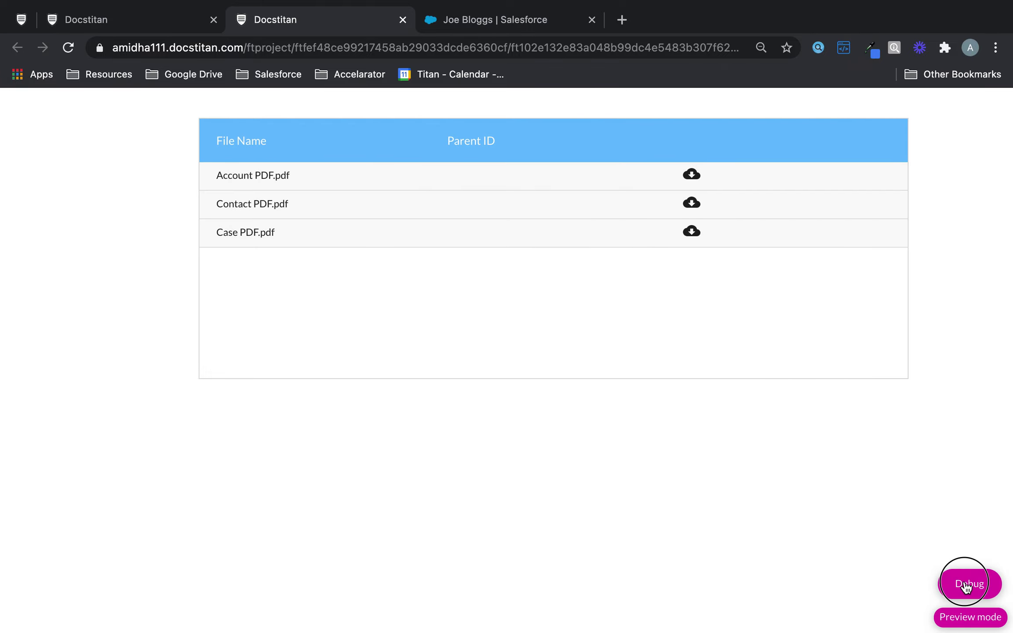
pyautogui.scroll(-2, 640, 392)
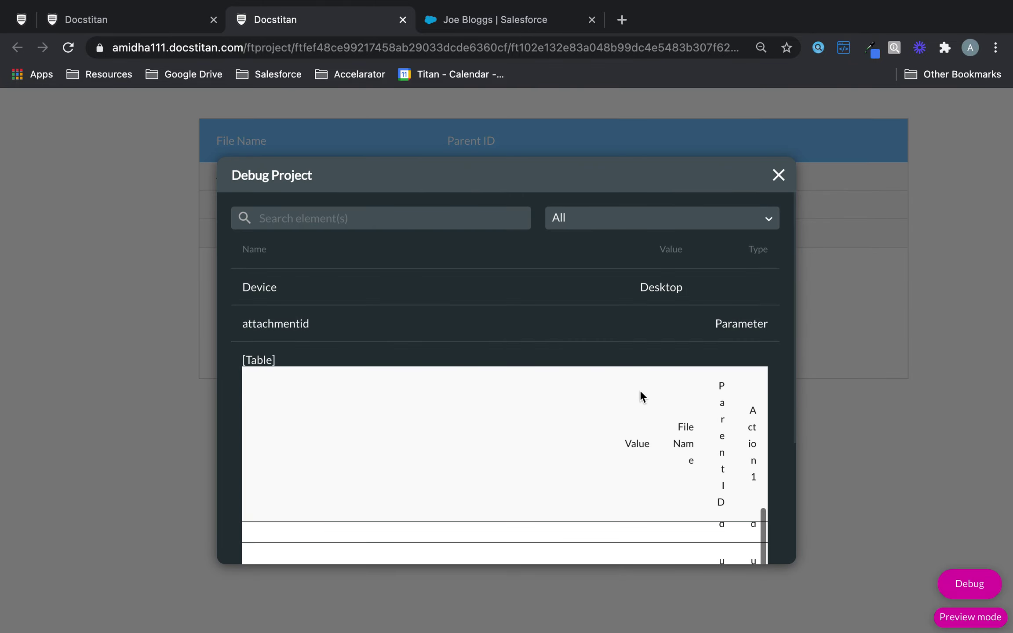
pyautogui.scroll(-2, 639, 389)
pyautogui.scroll(1, 639, 390)
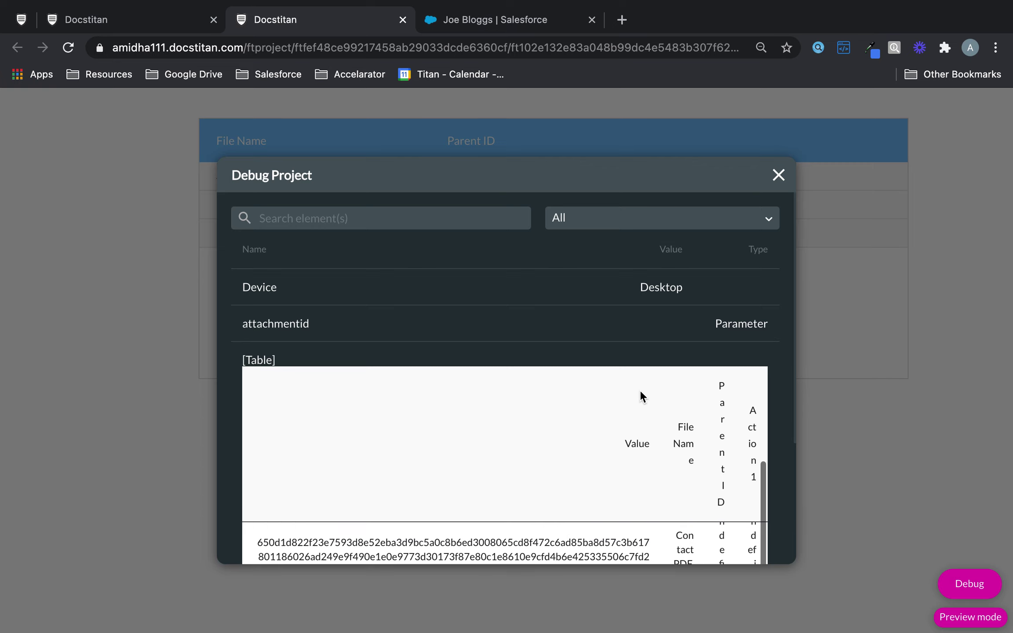
pyautogui.scroll(-3, 337, 541)
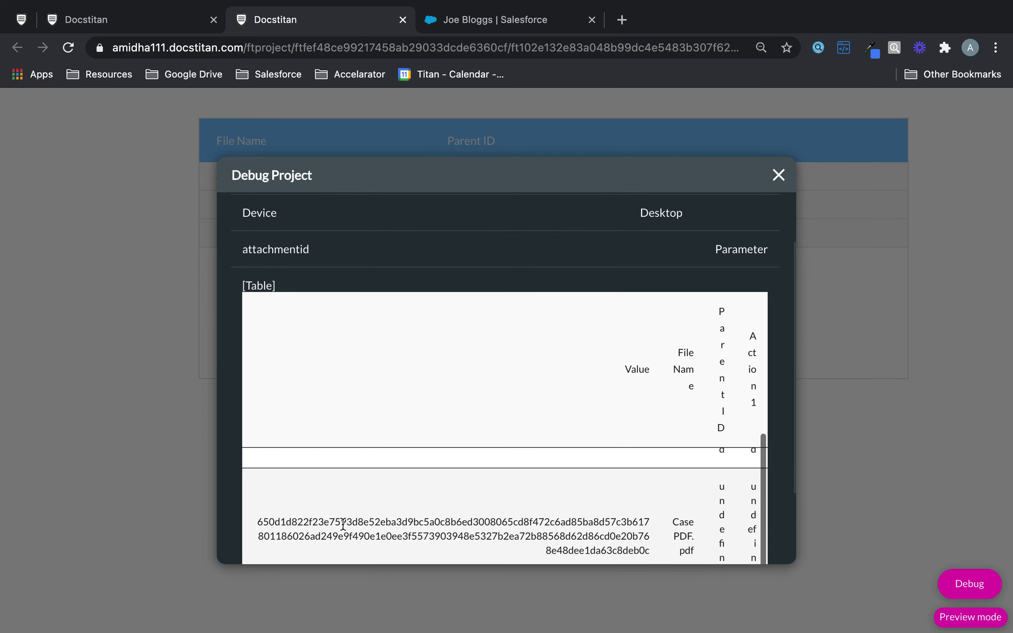
pyautogui.scroll(4, 343, 526)
pyautogui.click(778, 176)
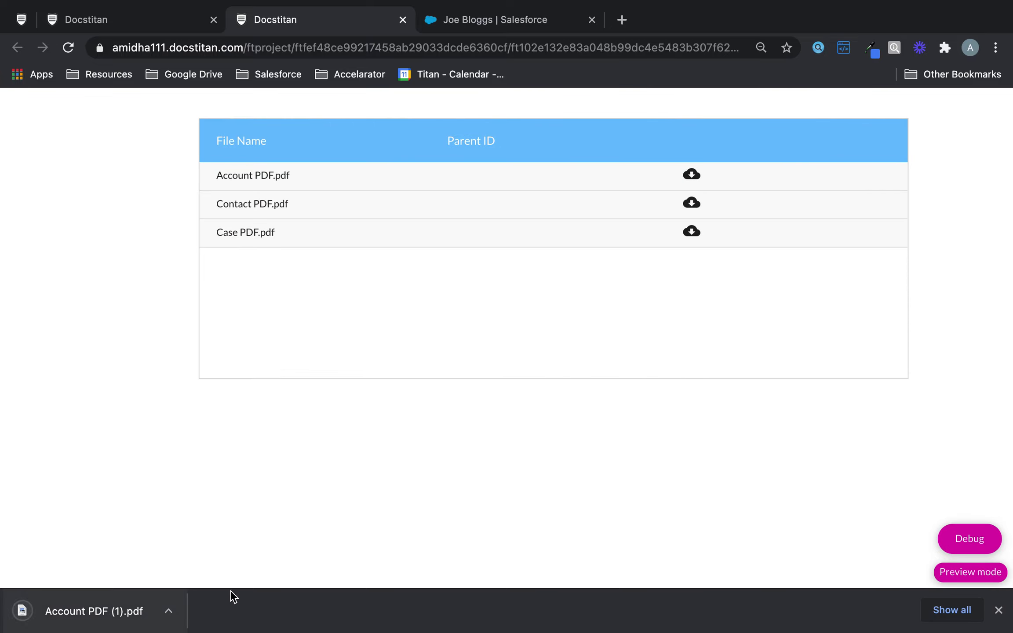
# - Check the value now held by the attachmentid parameter in the preview's debug window, and close the window
pyautogui.click(952, 535)
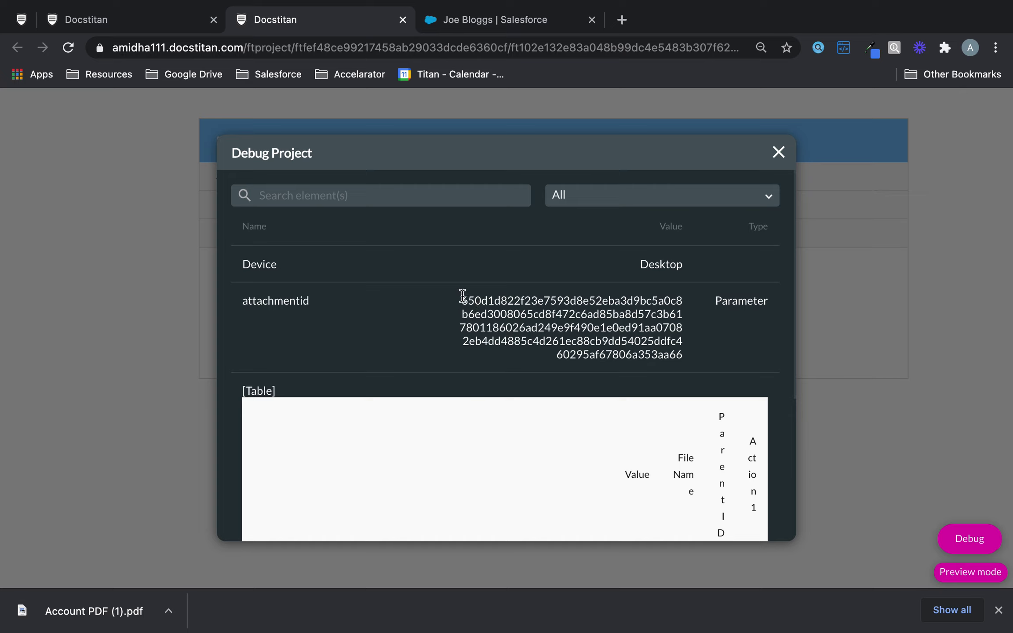
pyautogui.moveTo(457, 301); pyautogui.dragTo(681, 354)
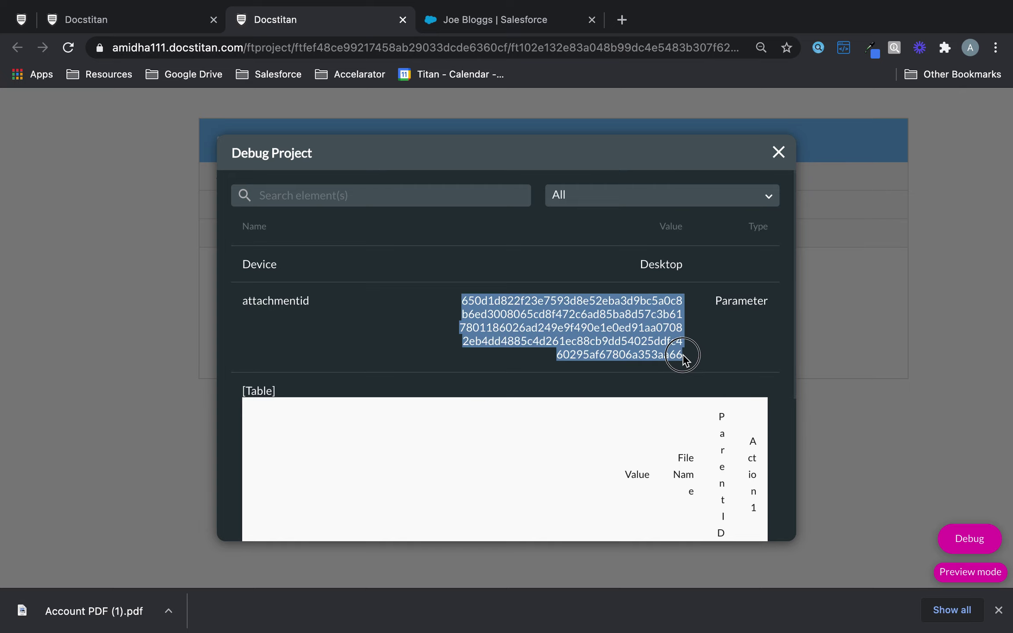
pyautogui.moveTo(243, 302); pyautogui.dragTo(329, 305)
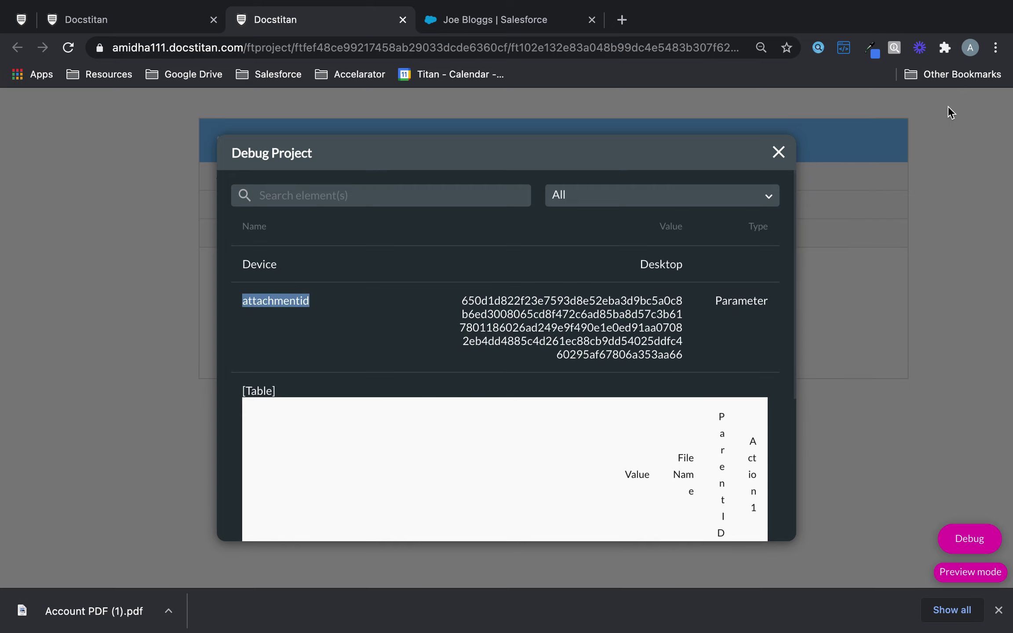
pyautogui.click(778, 152)
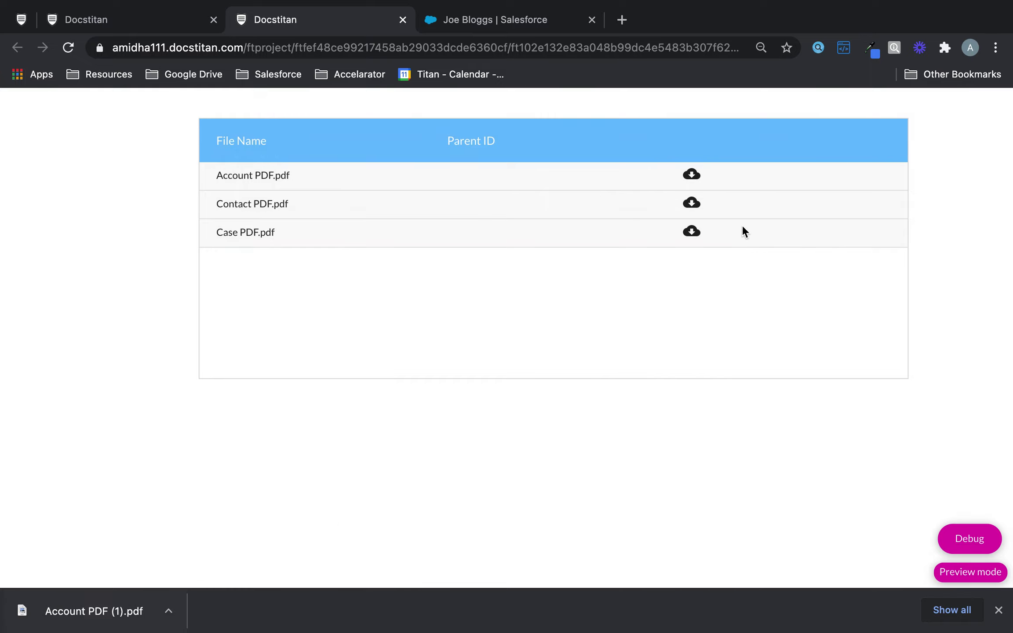
# - Download Case PDF.pdf and Contact PDF.pdf from their table rows, and open both downloaded files to check their contents
pyautogui.click(692, 233)
pyautogui.click(693, 203)
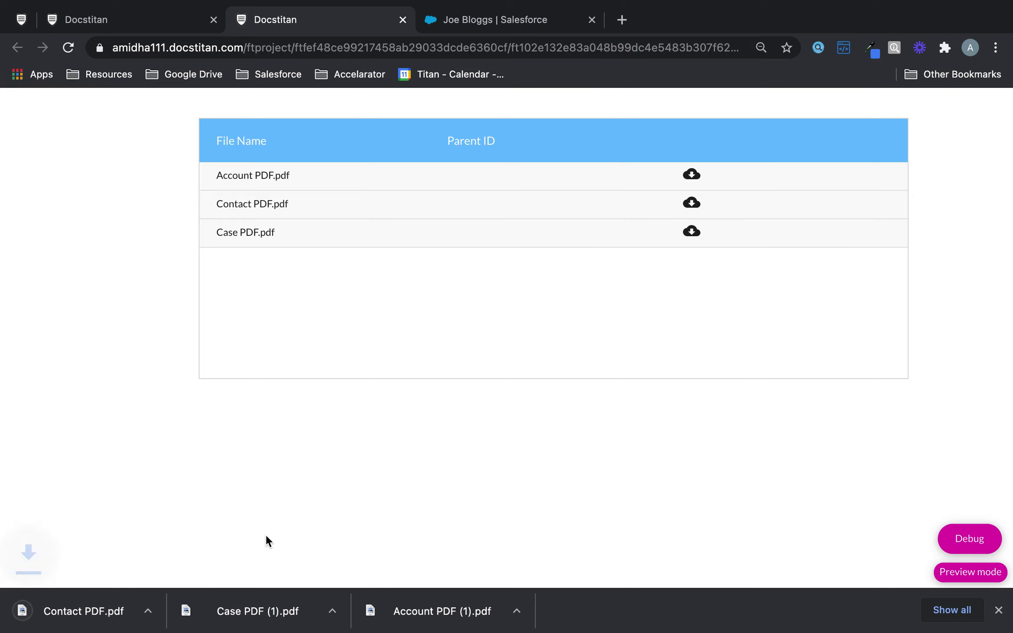
pyautogui.click(112, 612)
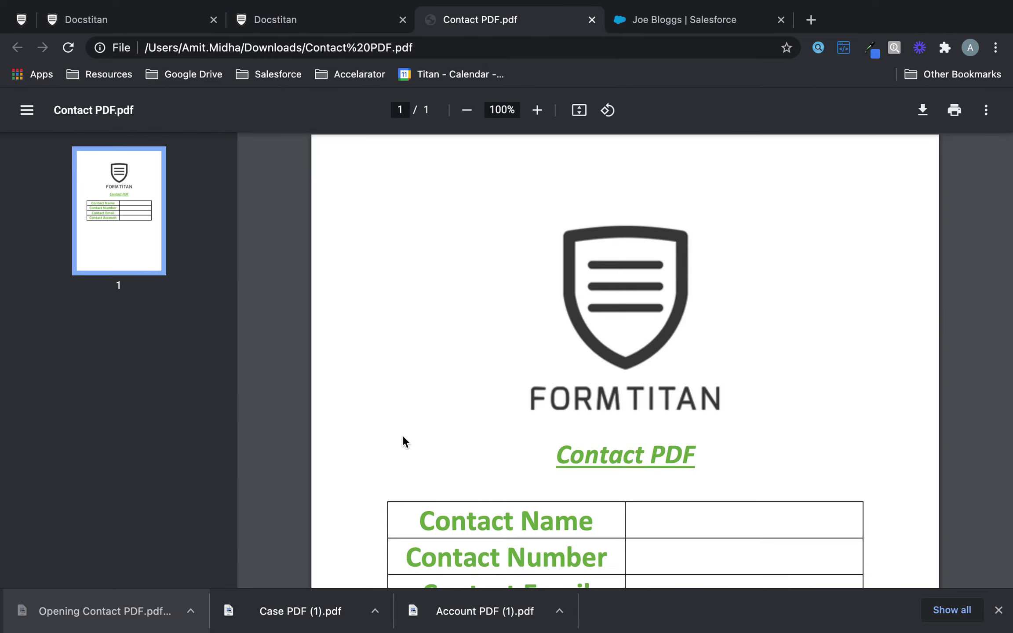
pyautogui.scroll(-4, 405, 457)
pyautogui.click(321, 596)
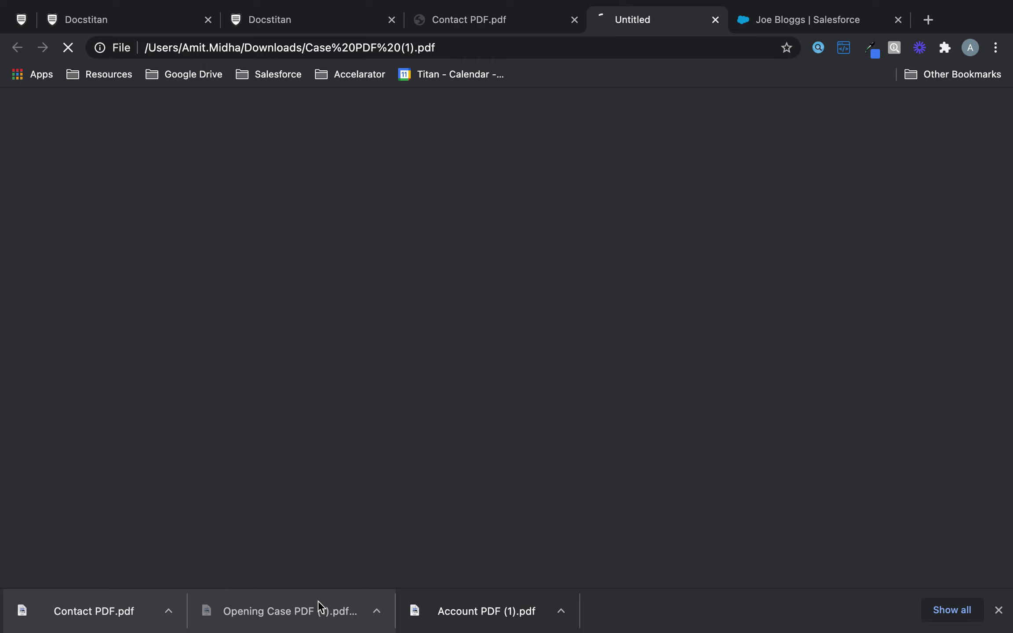
pyautogui.scroll(-3, 482, 488)
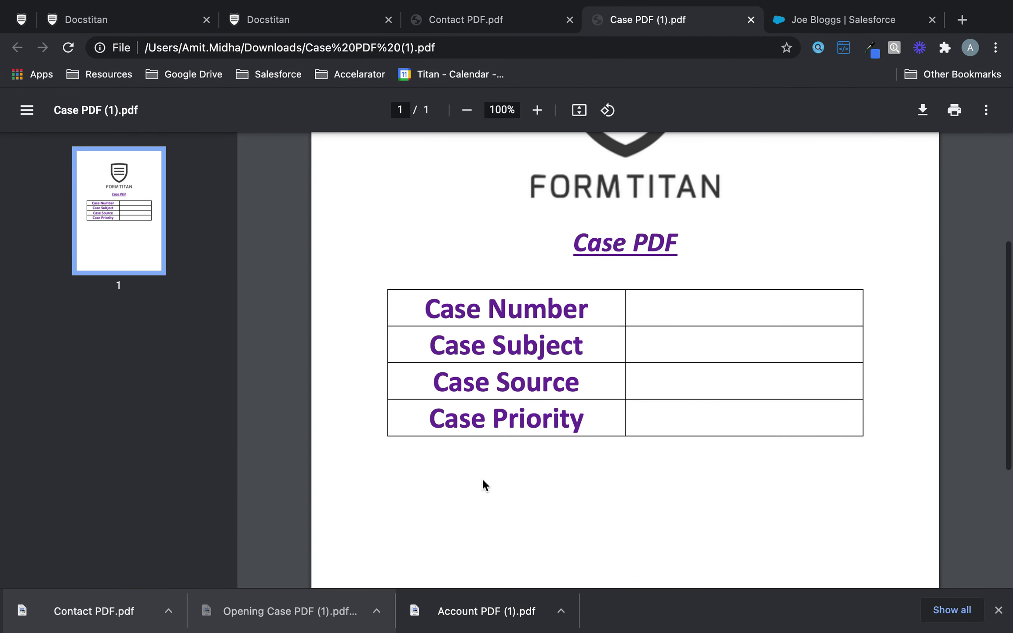
# - Close the Case and Contact PDFs, return to the project preview, and dismiss the list of downloaded files
pyautogui.click(750, 19)
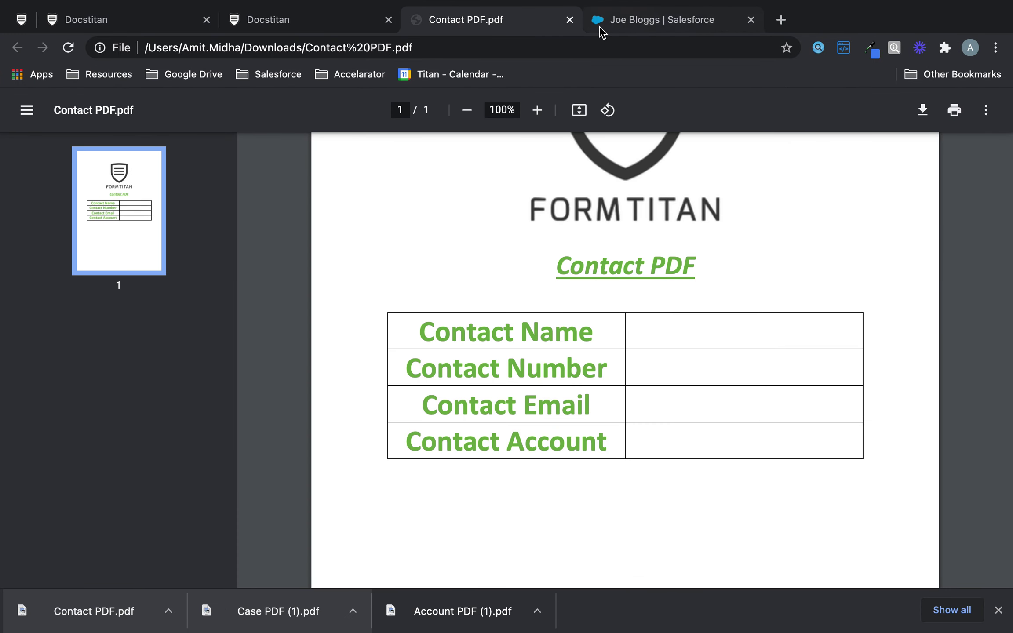
pyautogui.click(569, 19)
pyautogui.click(308, 19)
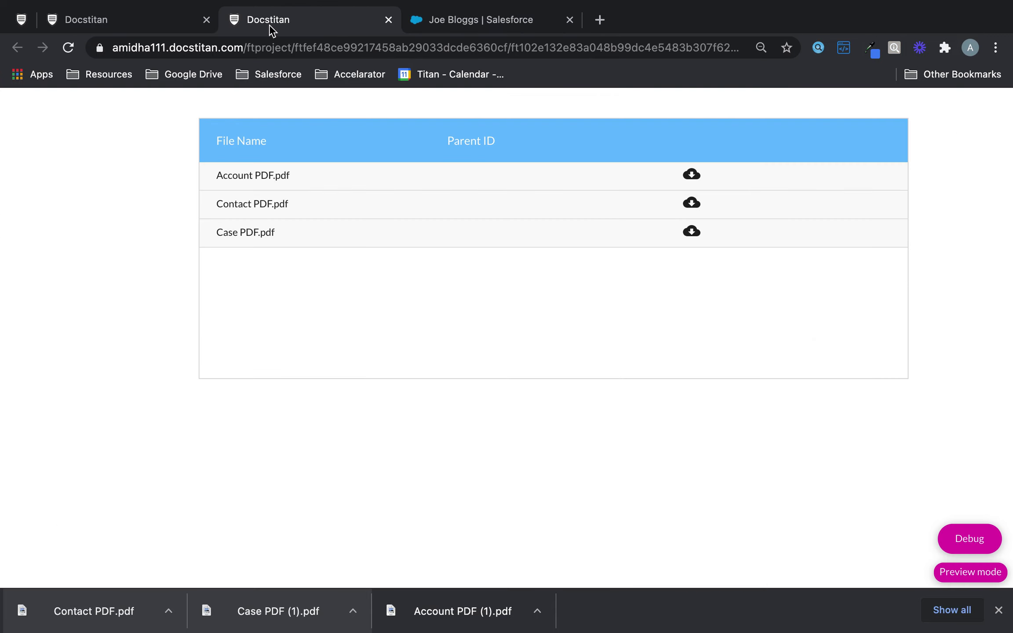
pyautogui.click(997, 610)
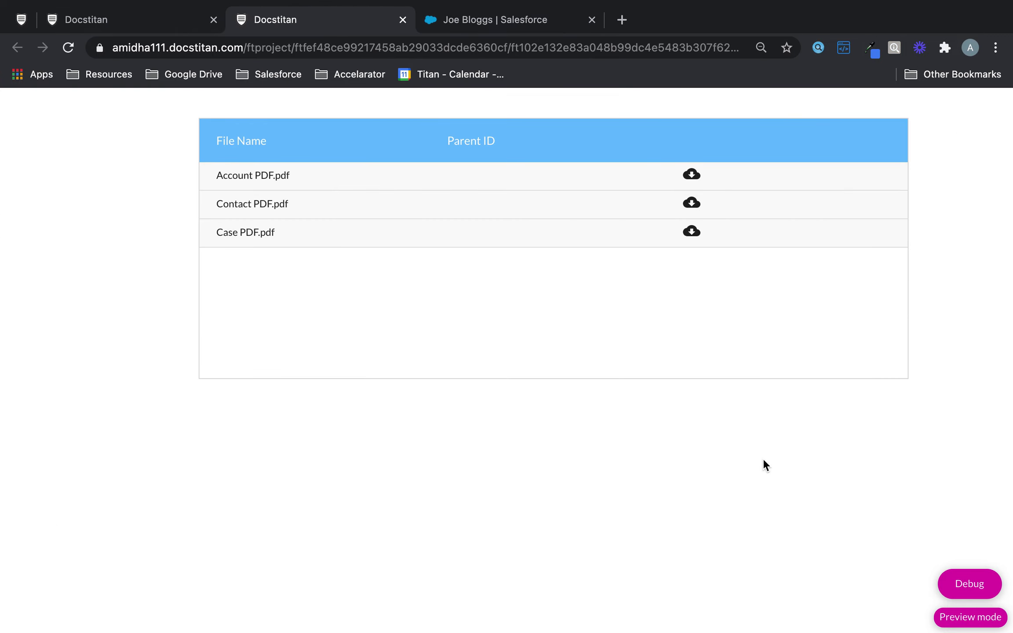